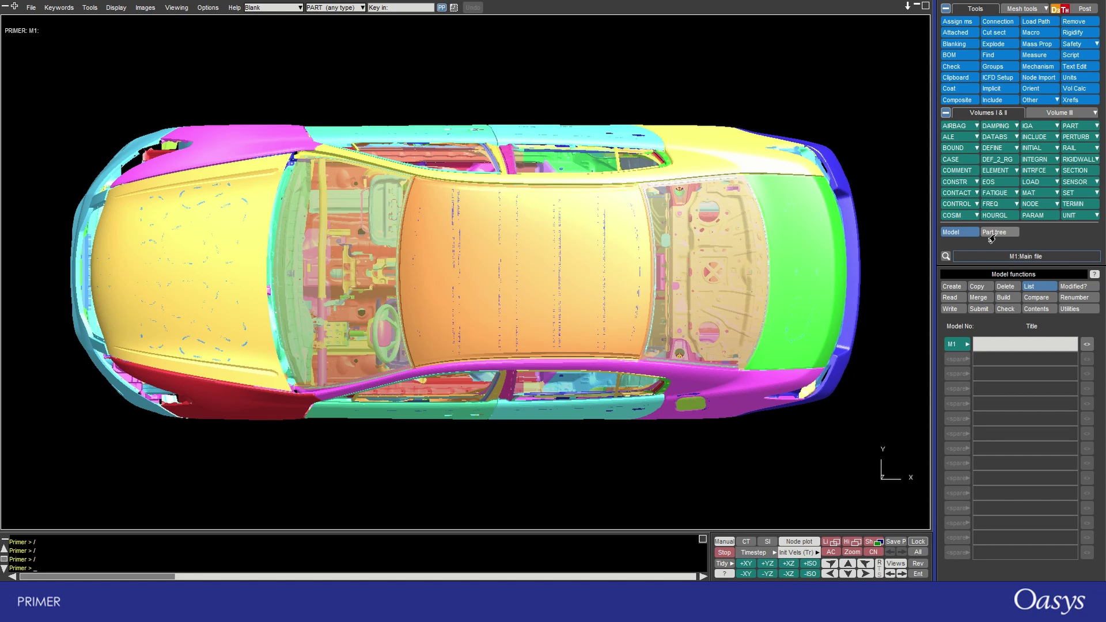
- Replace Model functions with model M1's Part Tree, listing include files I1–I20 from ACCORD_BIW_001.key
click(992, 238)
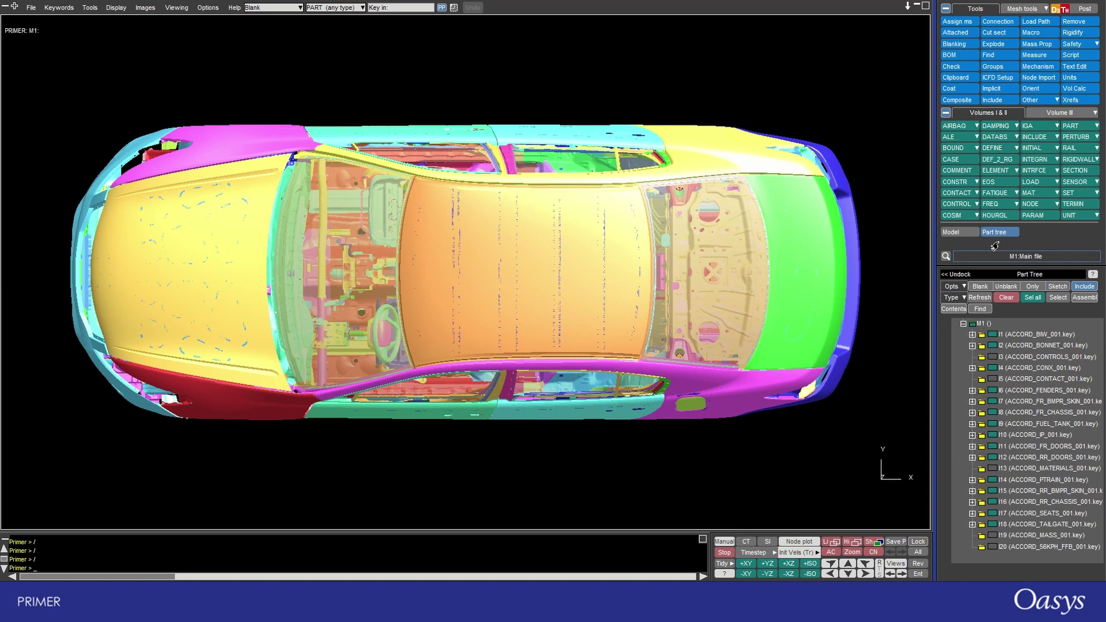
- Float and re-dock the Part Tree, then find the Menu Attributes settings via quick search 'fon'
click(958, 275)
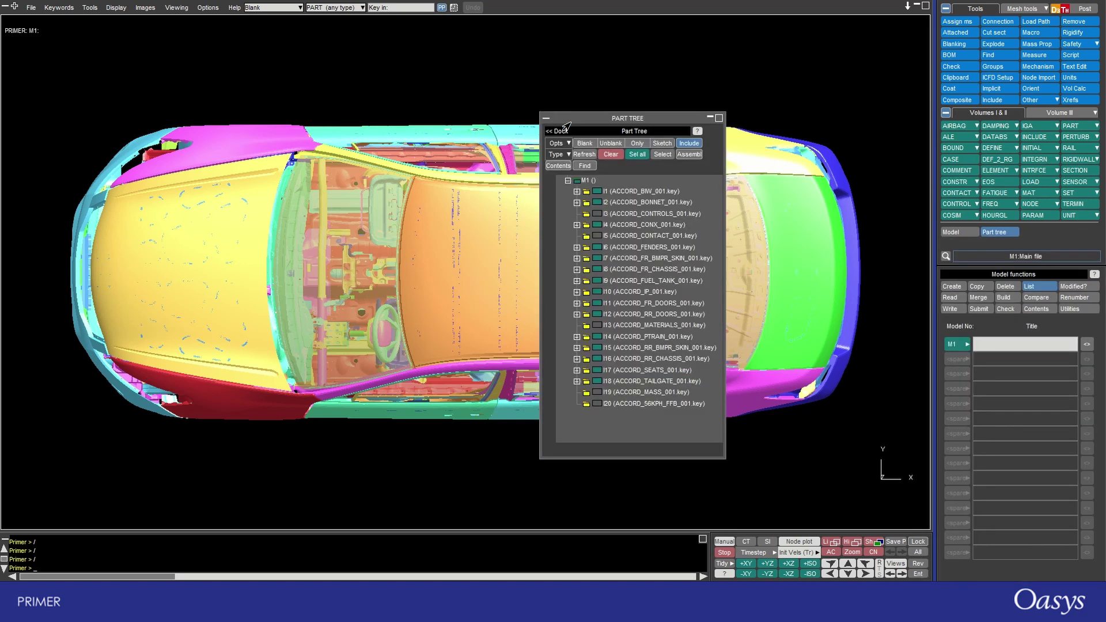
click(556, 131)
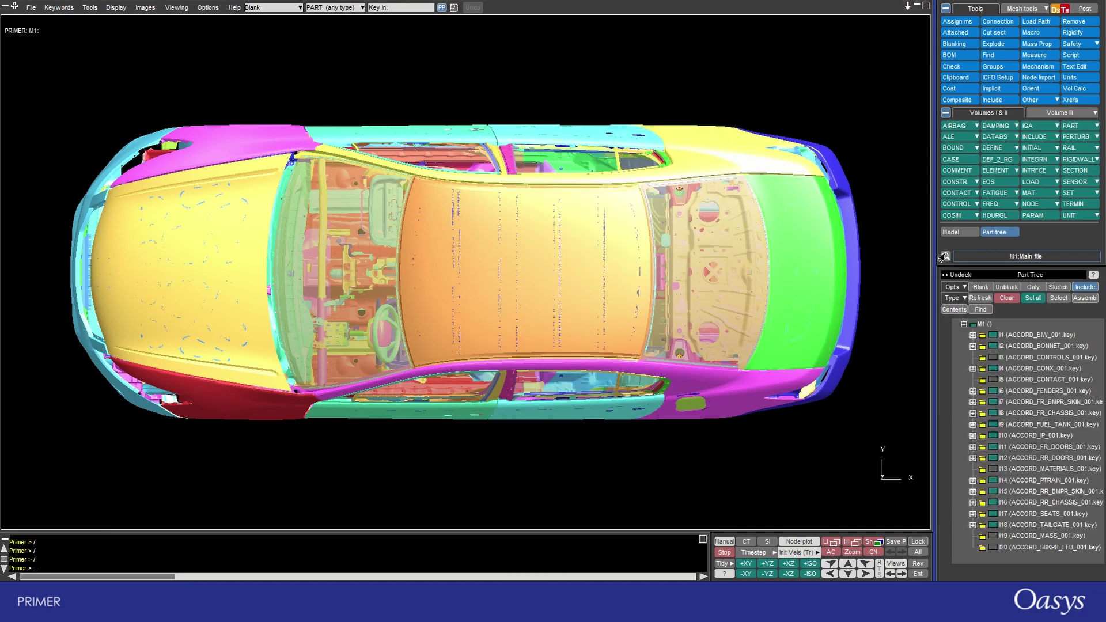
click(945, 257)
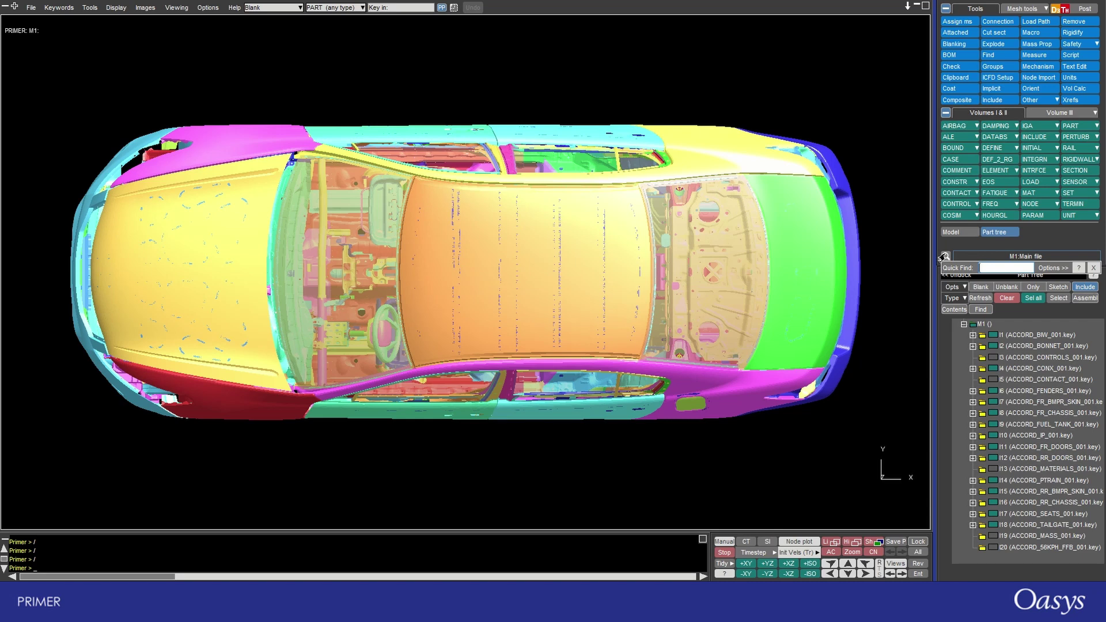
text(fon)
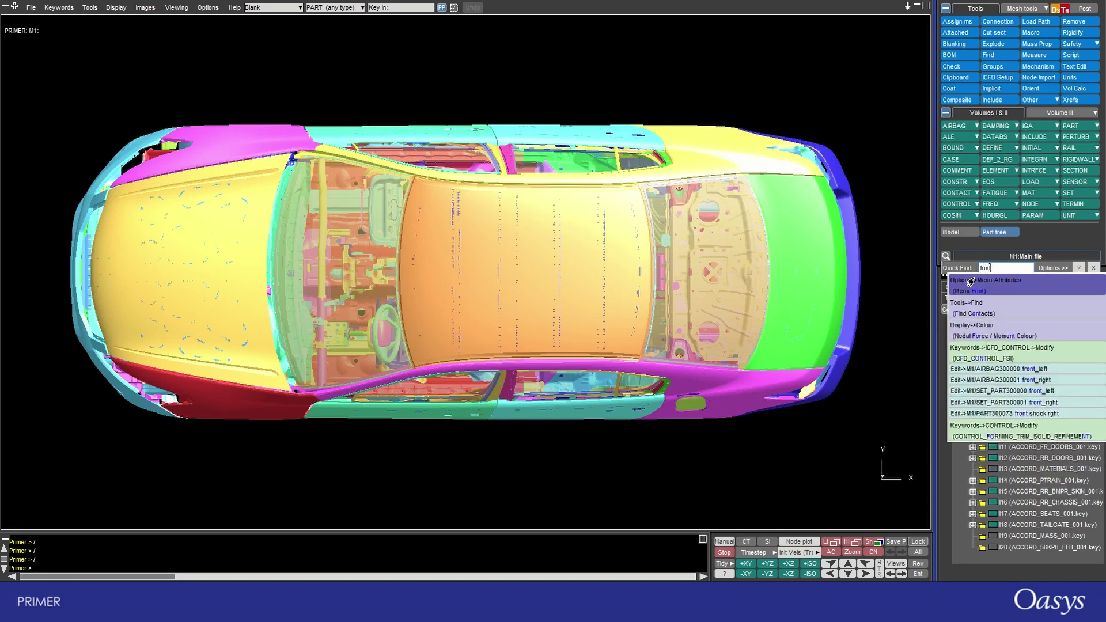
click(975, 285)
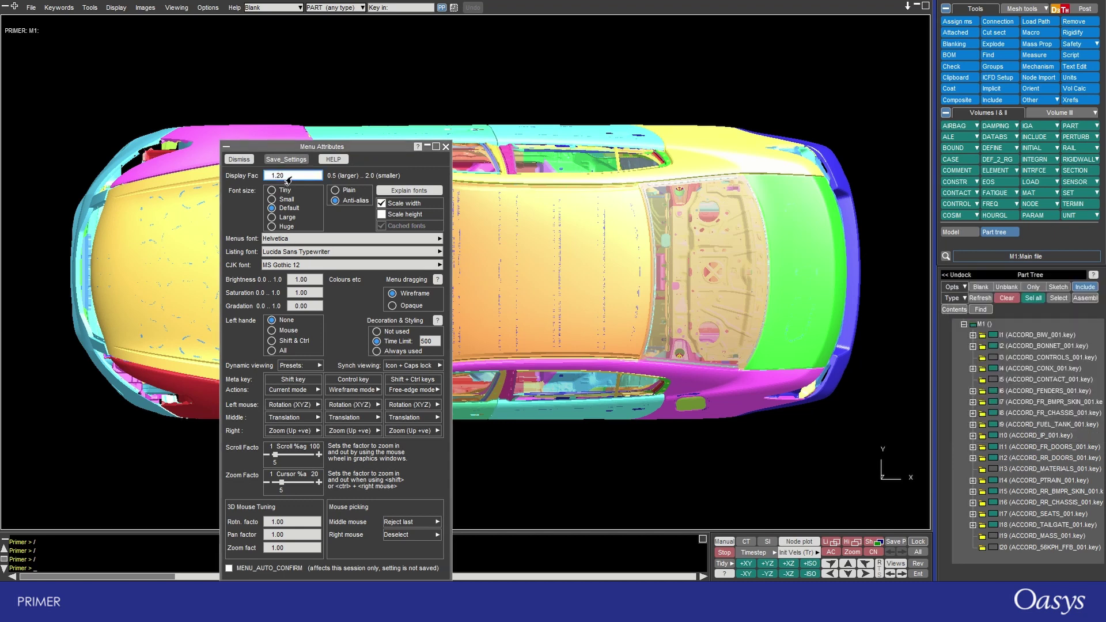
- Set the display factor to 0.8, keep it for this session, and close without saving
click(287, 176)
key(BackSpace)
key(BackSpace)
key(BackSpace)
key(BackSpace)
text(0.8)
key(Return)
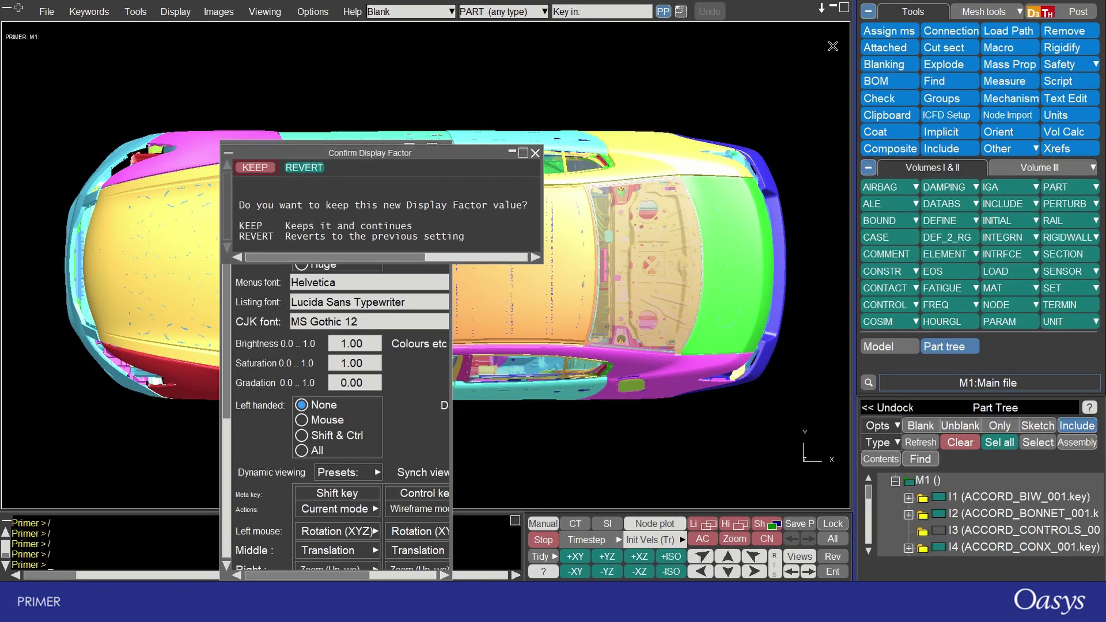
click(251, 171)
click(249, 171)
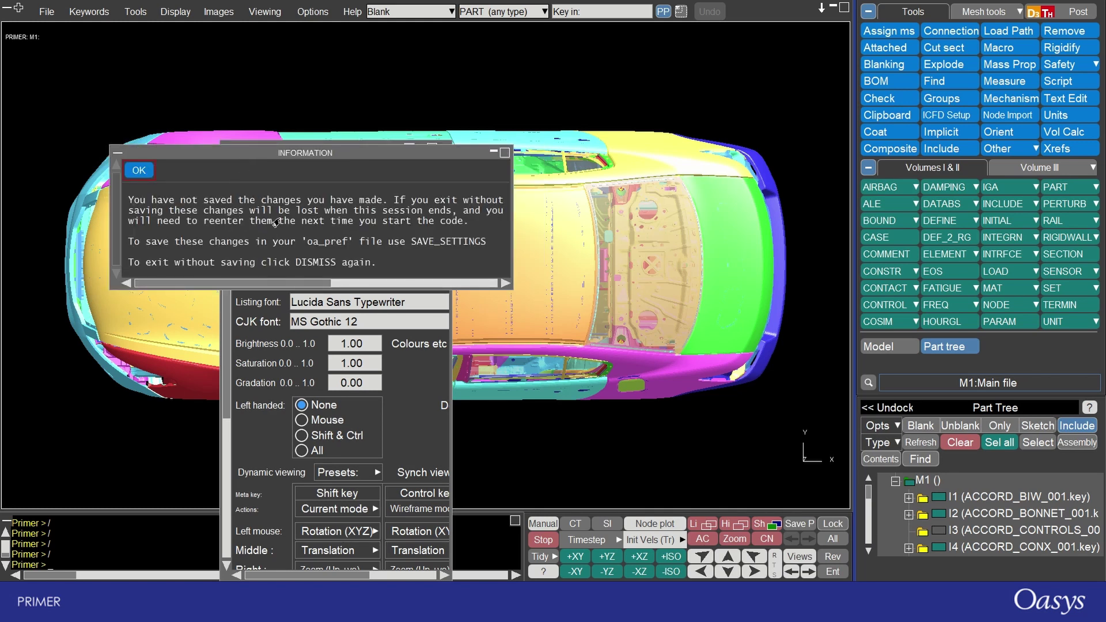
click(137, 172)
click(250, 167)
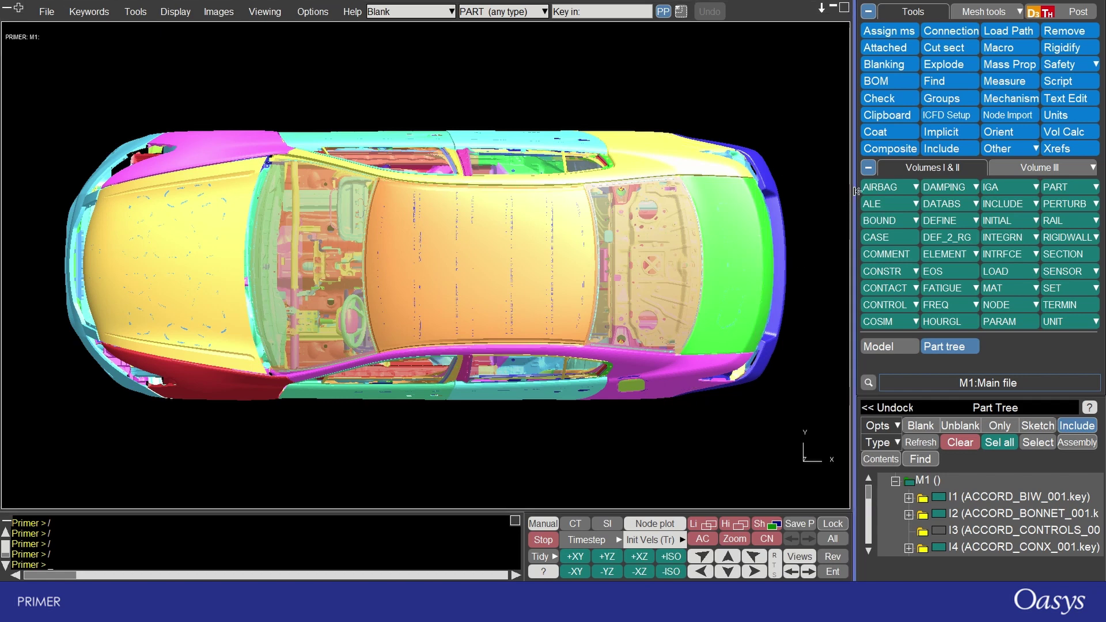
- Widen the side panel and collapse the Volumes I & II and Tools panels to list all 20 includes
drag(859, 192, 791, 189)
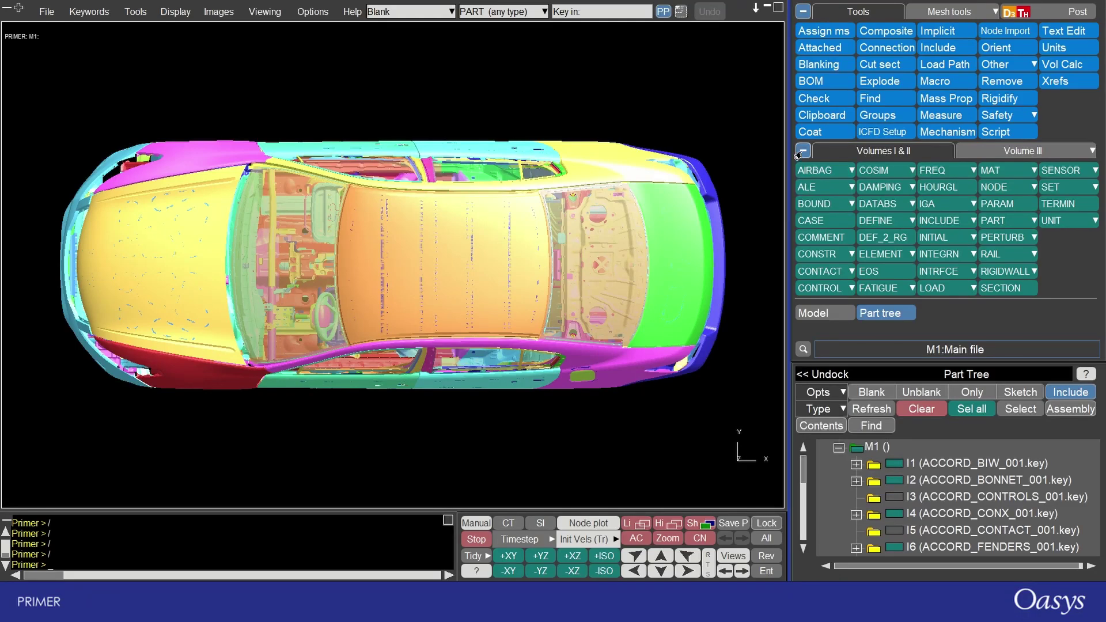
click(802, 152)
click(801, 12)
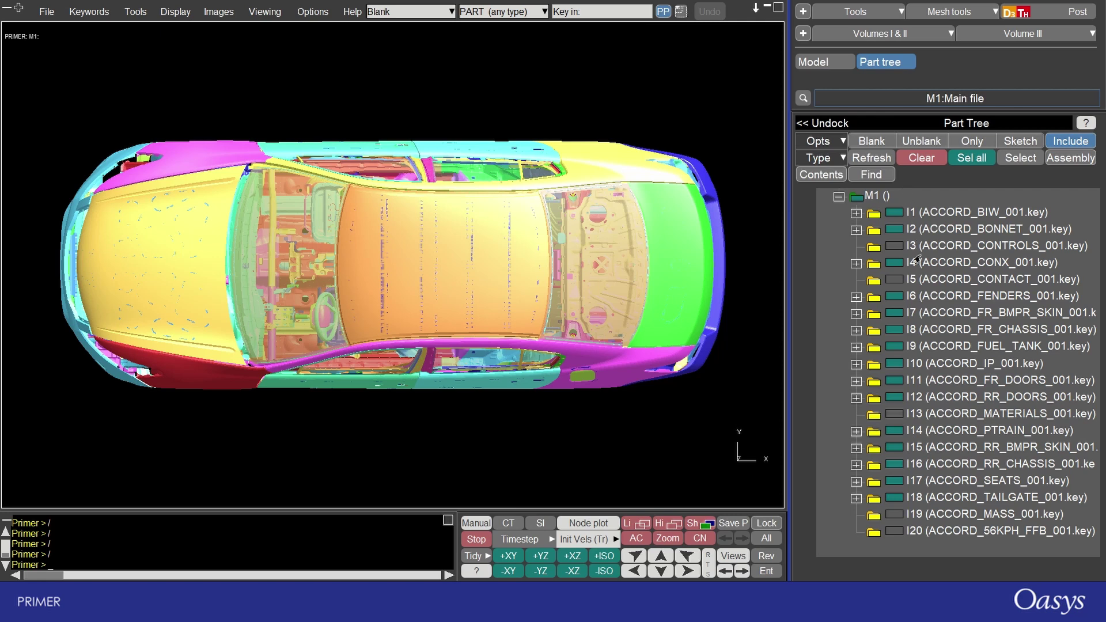
mouse_move(921, 302)
mouse_move(956, 213)
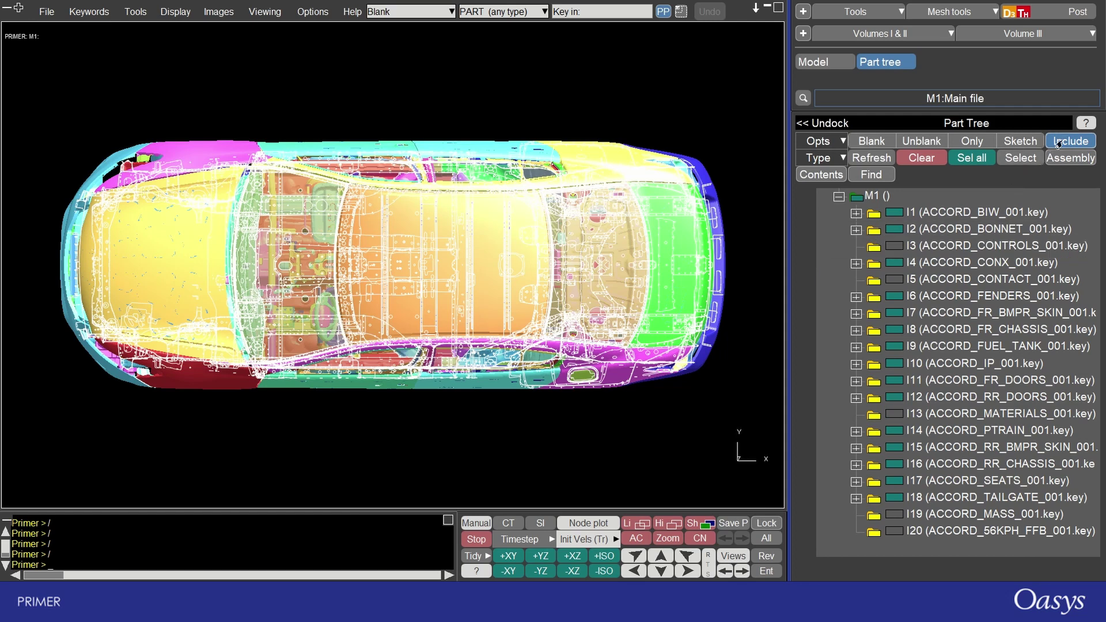
- Switch the Part Tree from include files to M1's individual parts, starting at 100000 (27)
click(1060, 144)
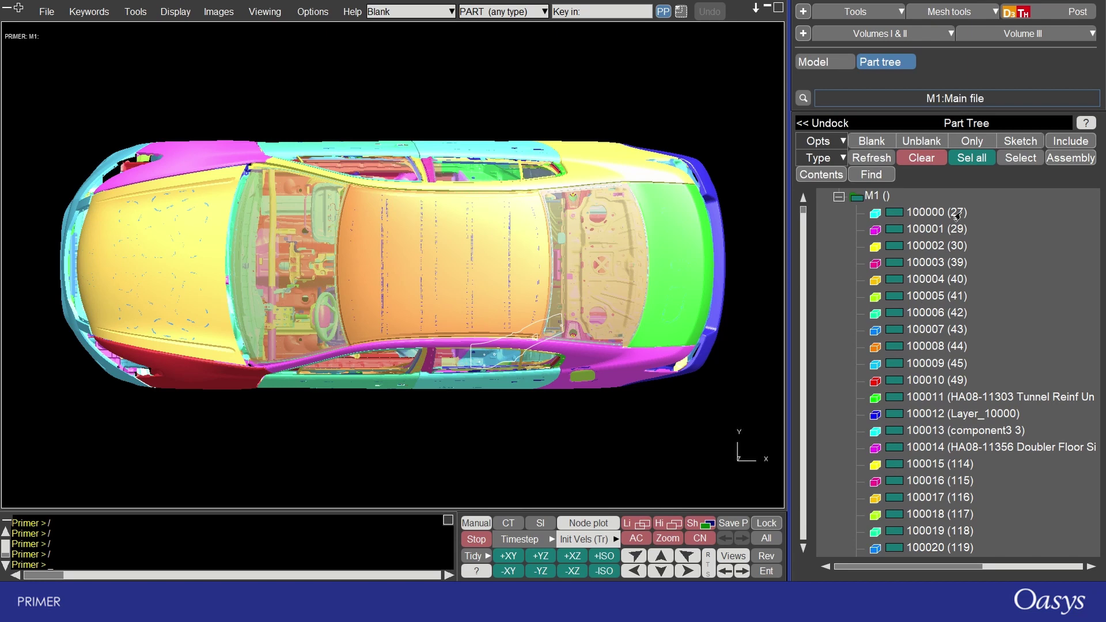
scroll(931, 288, down, 3)
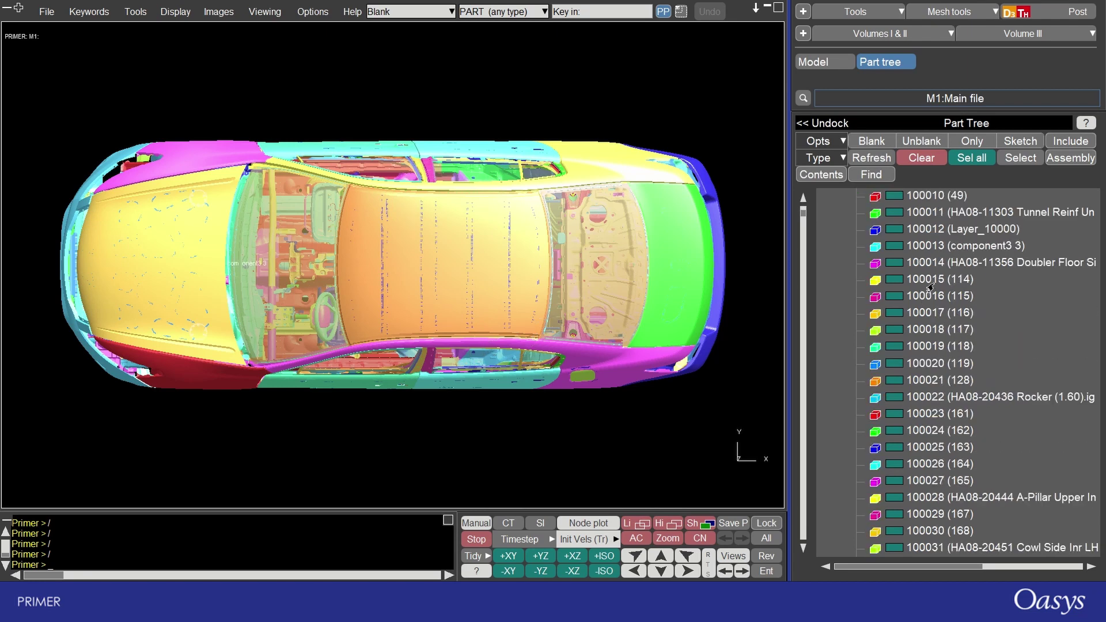
scroll(931, 289, up, 3)
scroll(930, 287, down, 3)
scroll(931, 286, up, 3)
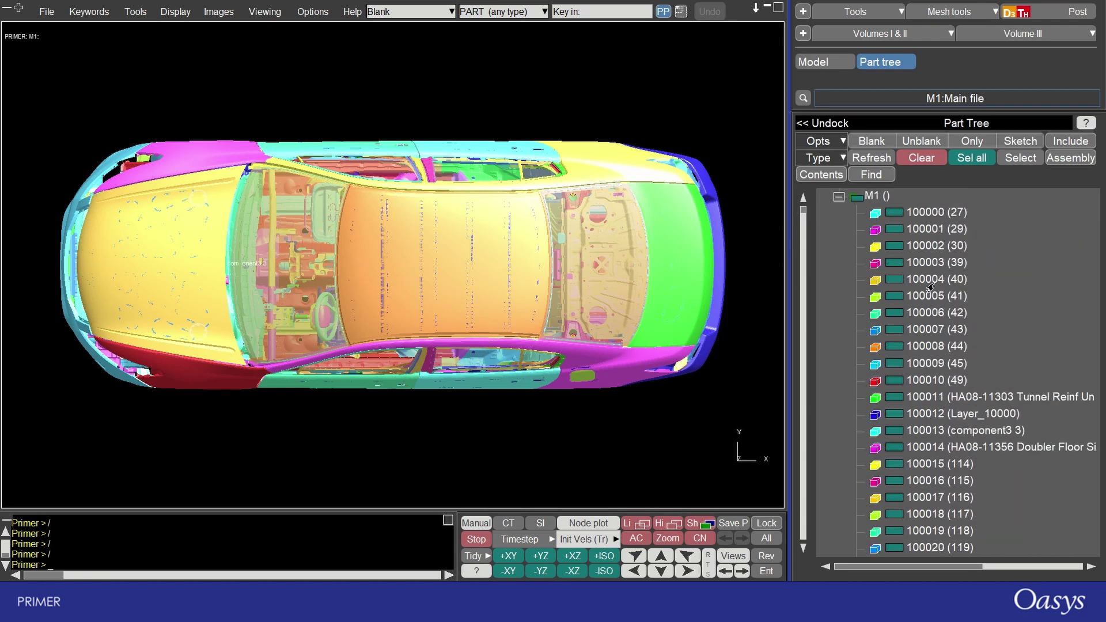
drag(798, 254, 801, 205)
- Select parts 100003 through 100009, plus parts 100014 and 100018 (117)
click(929, 263)
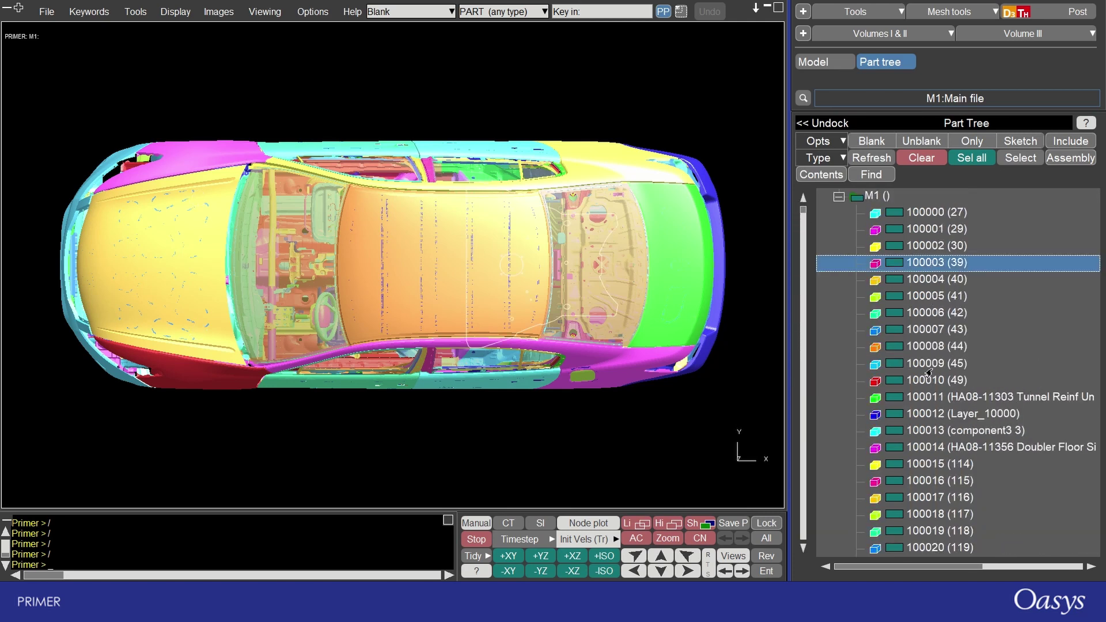
click(929, 366)
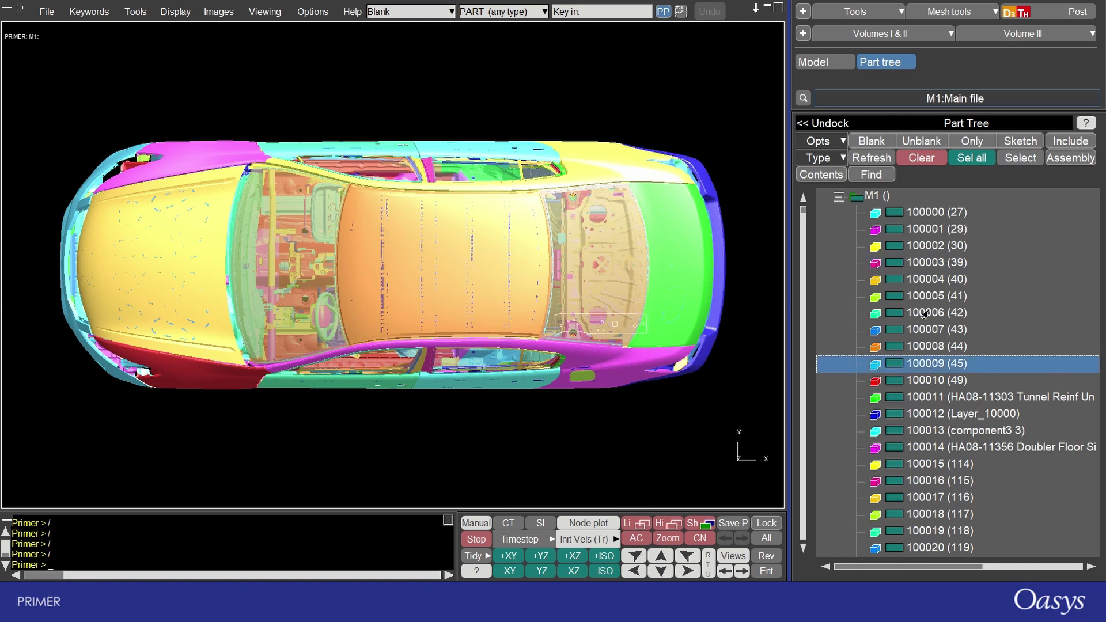
shift+click(935, 262)
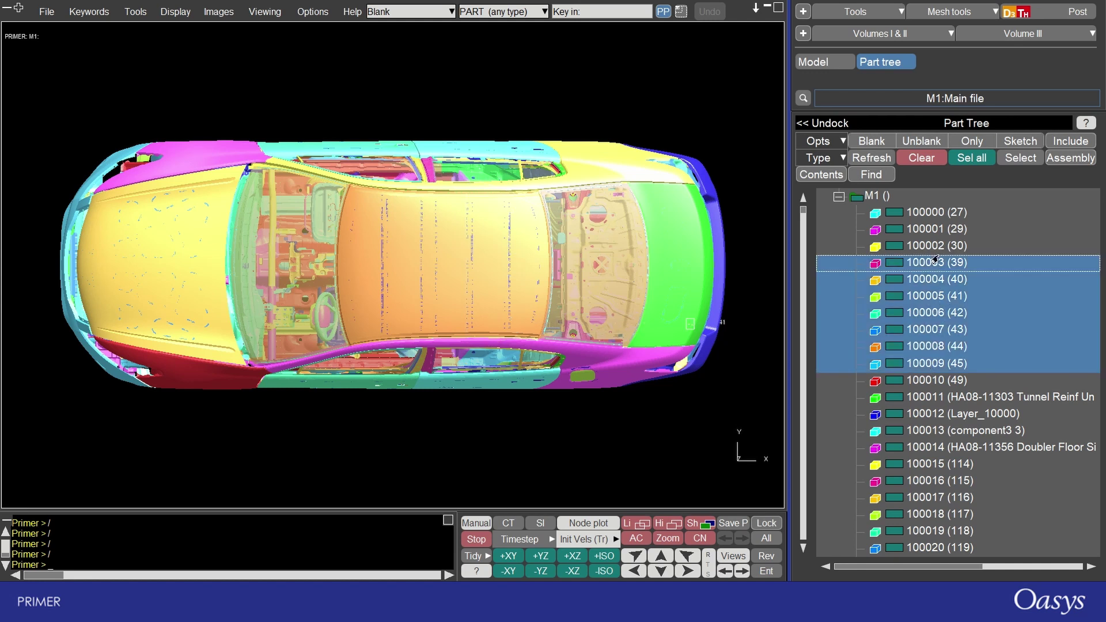
ctrl+click(932, 450)
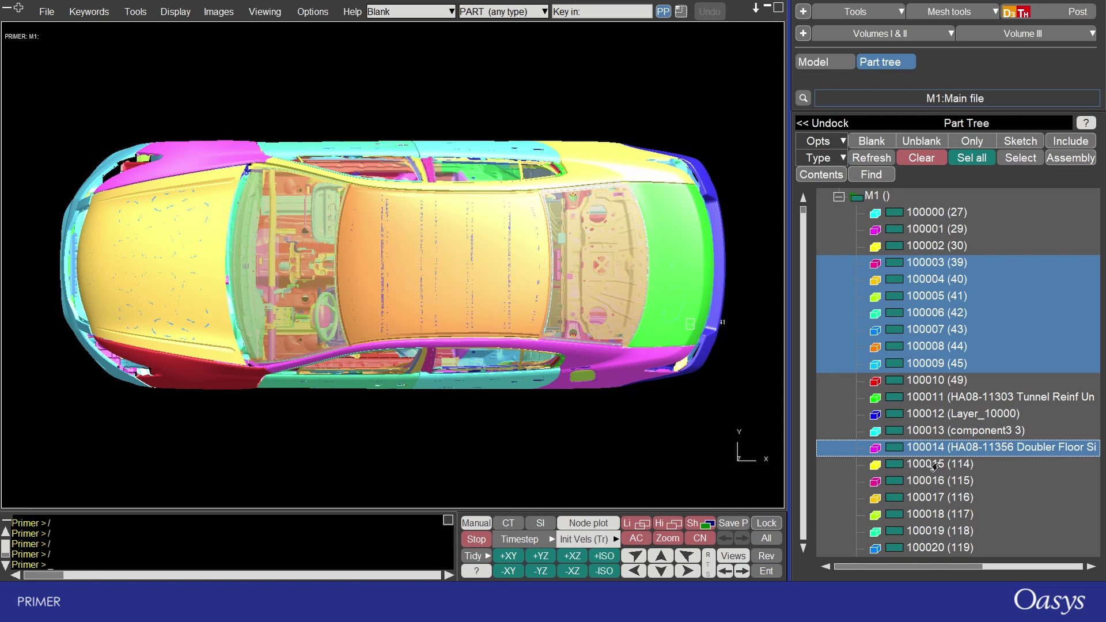
ctrl+click(928, 517)
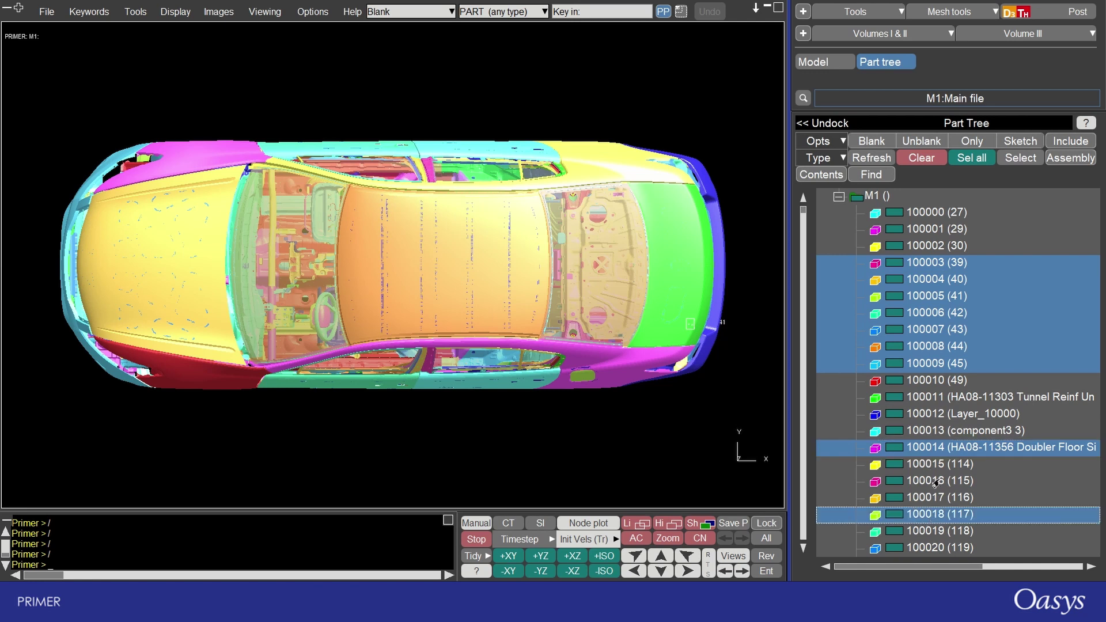
- Apply the Only action to the selected parts so just they remain displayed
right_click(985, 283)
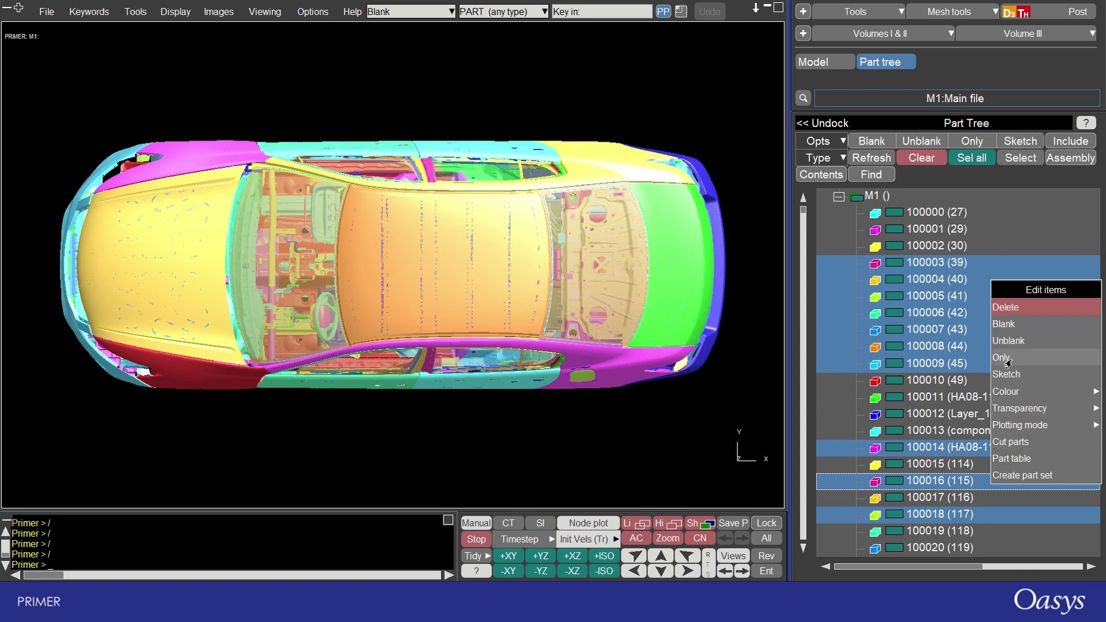
click(1009, 364)
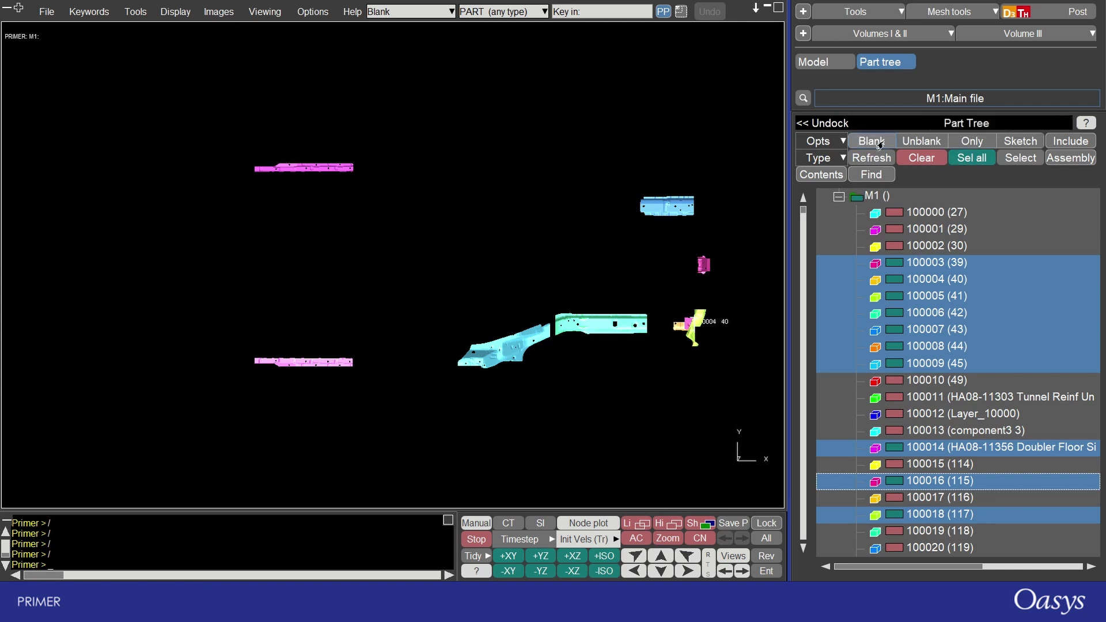
click(872, 141)
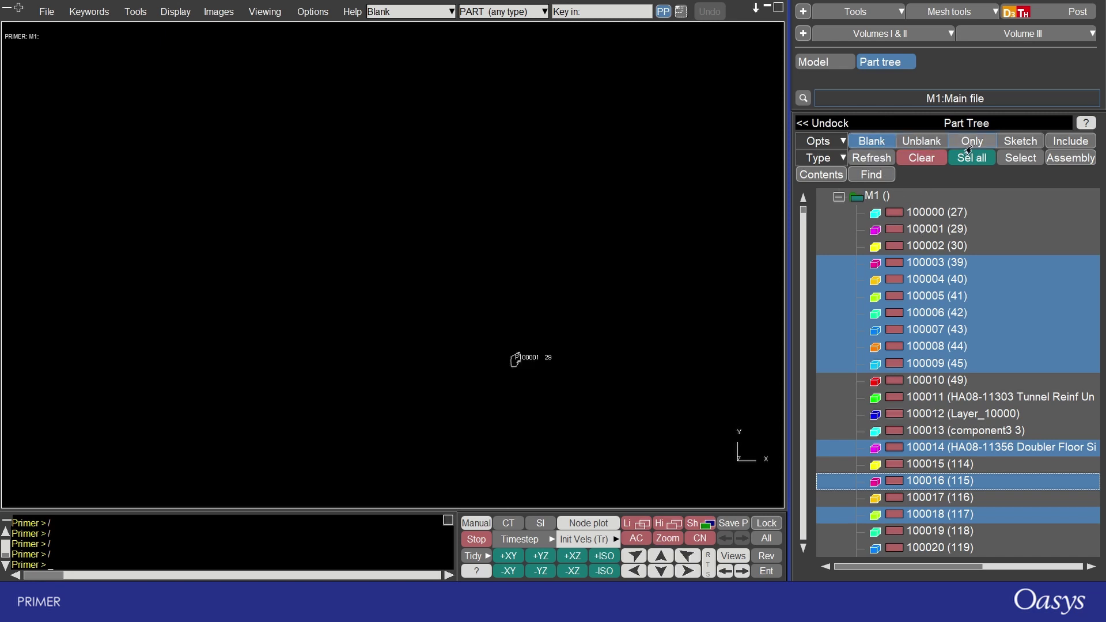
click(971, 144)
click(929, 248)
key(Down)
key(Down)
key(Down)
key(Down)
key(Down)
key(Down)
key(Down)
key(Down)
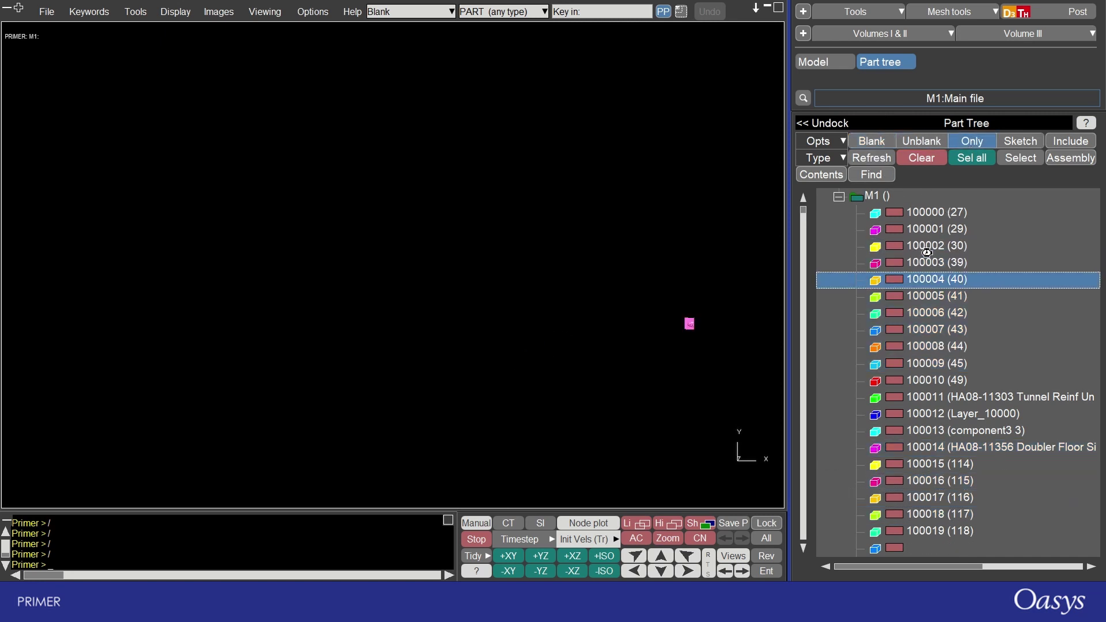
key(Down)
key(Down)
key(Down)
key(Down)
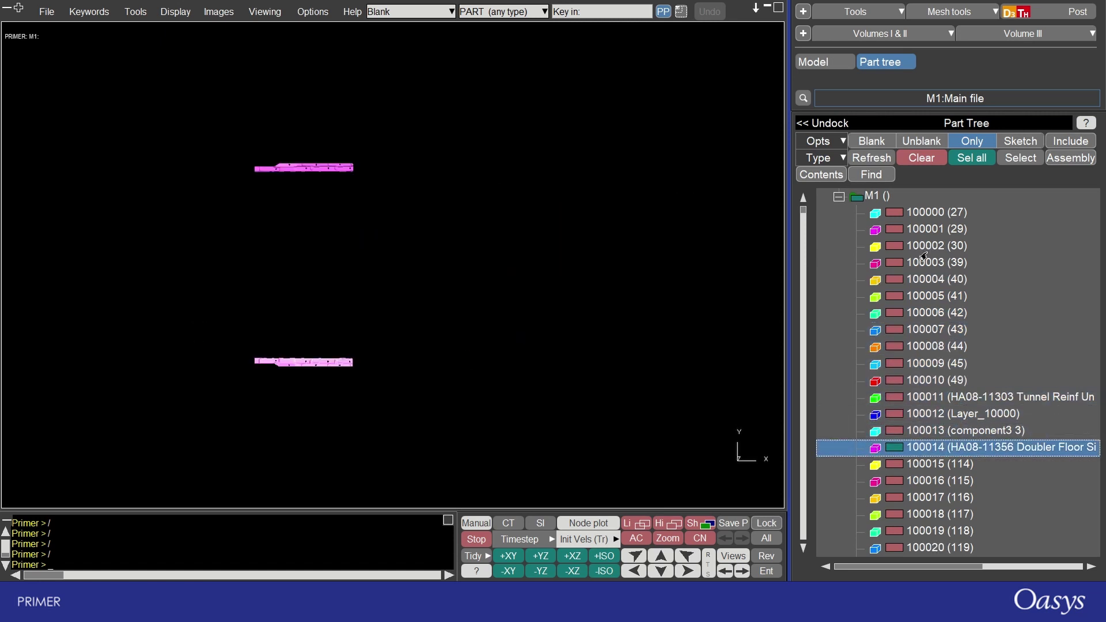
key(Up)
key(Up)
key(Up)
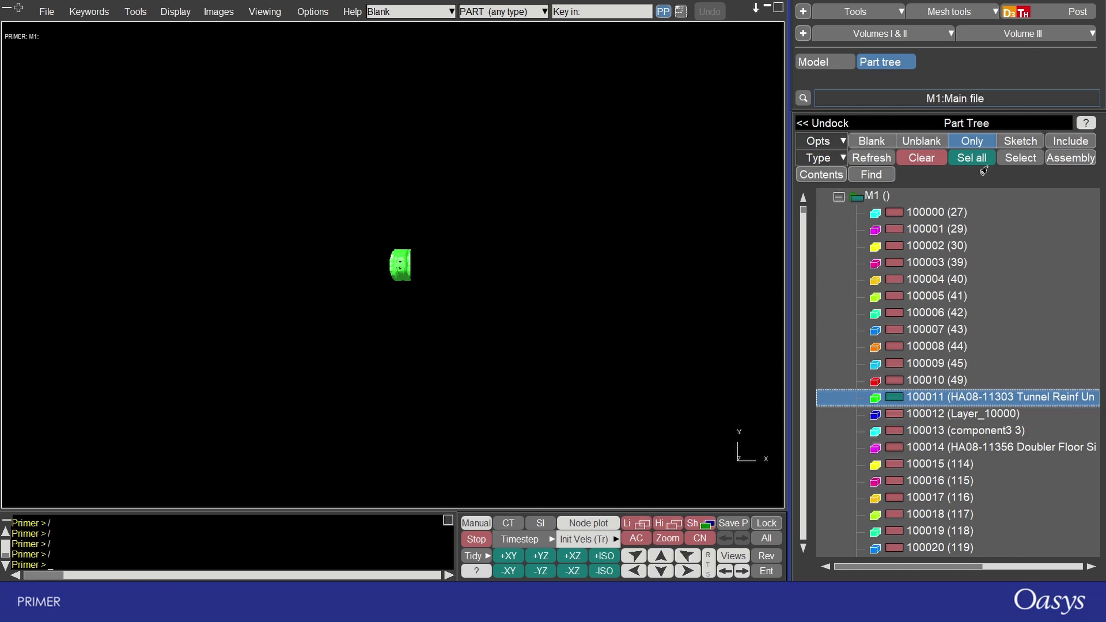
click(980, 161)
right_click(982, 227)
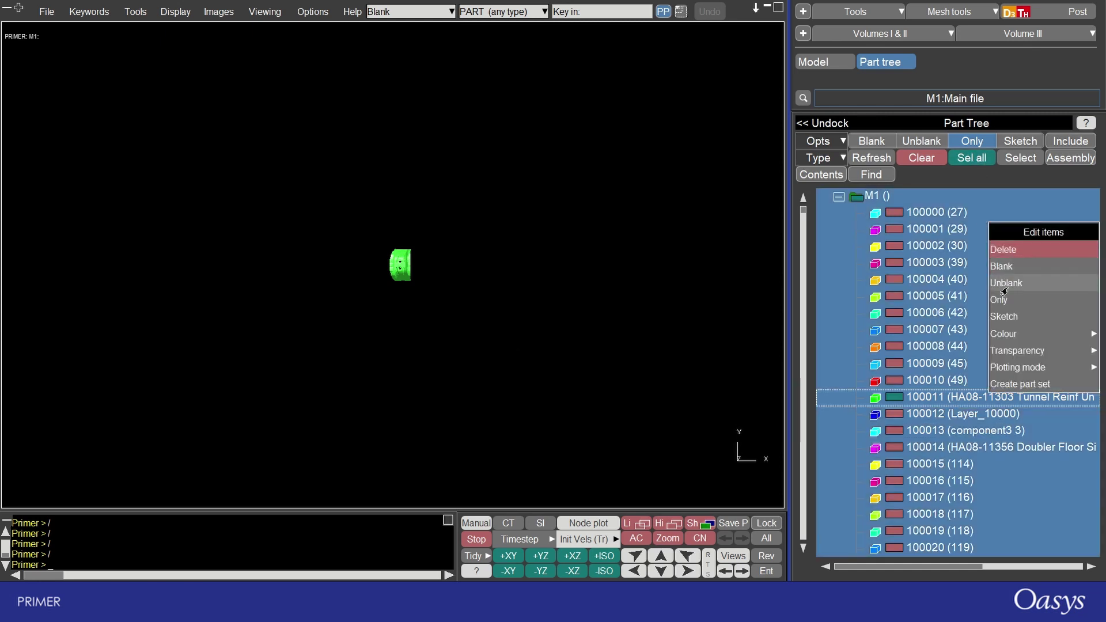
click(1003, 287)
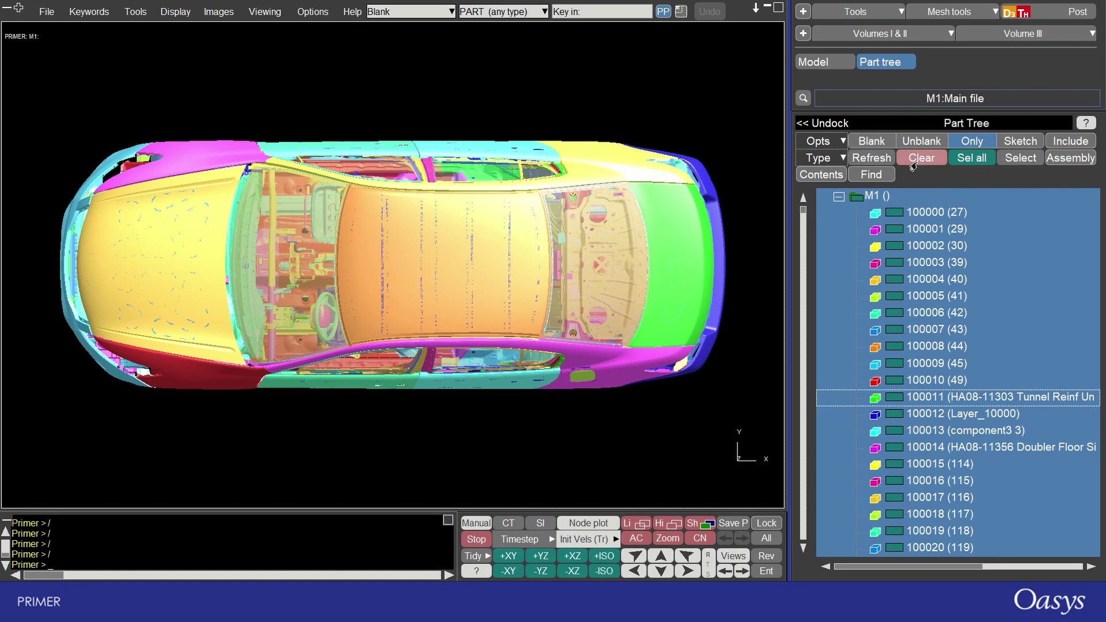
click(922, 159)
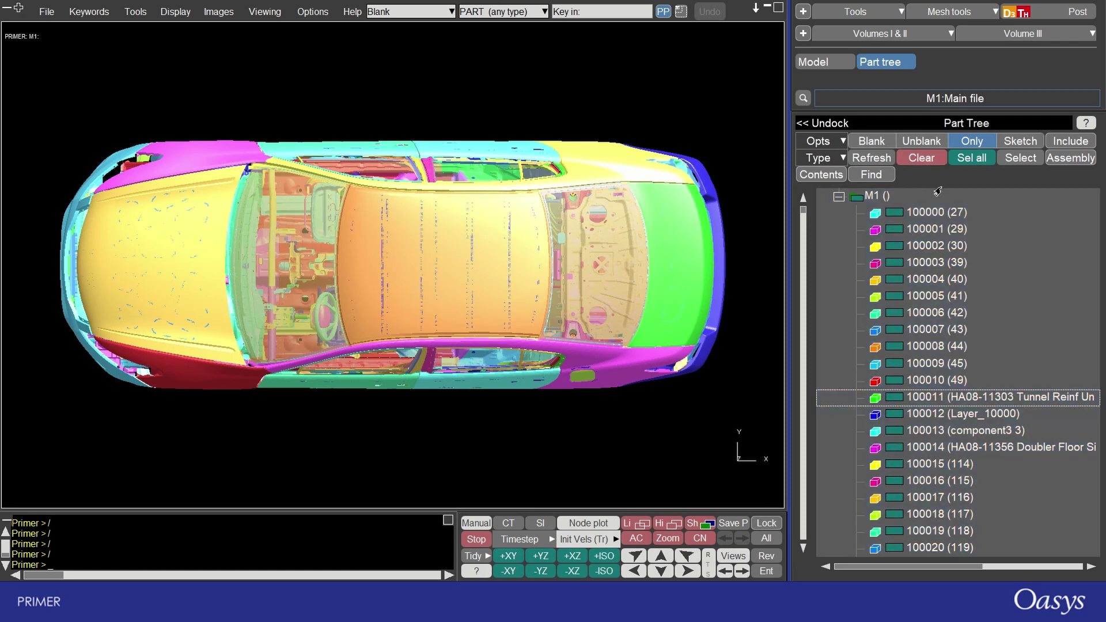
- Key in part IDs with pattern 1????1 and range 100004 - 100019, then apply the selection
click(1009, 164)
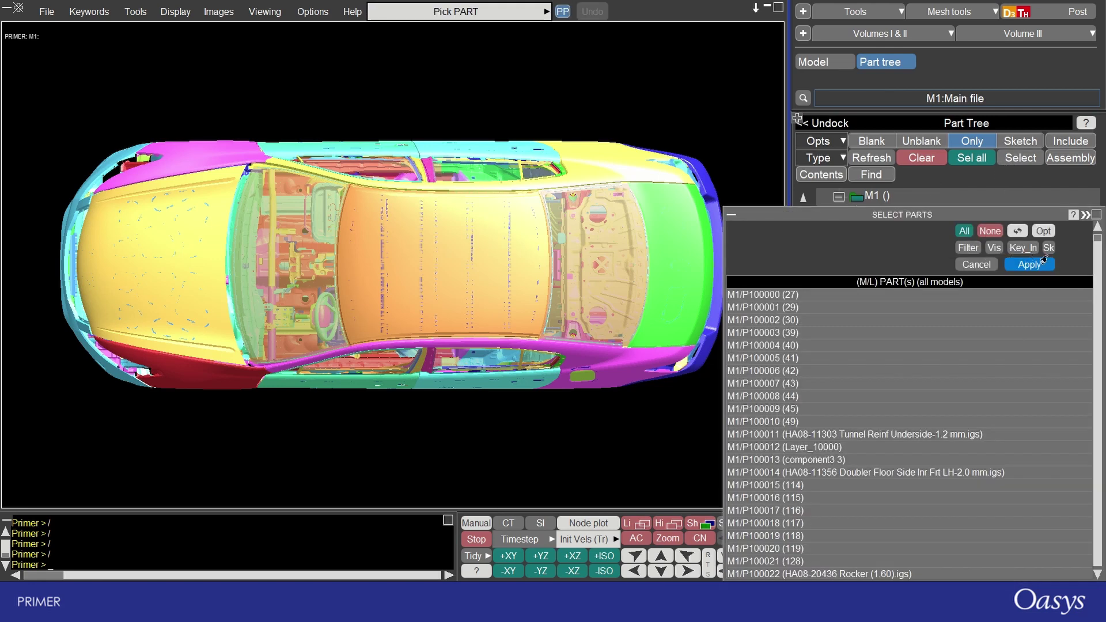
click(1024, 248)
text(1????)
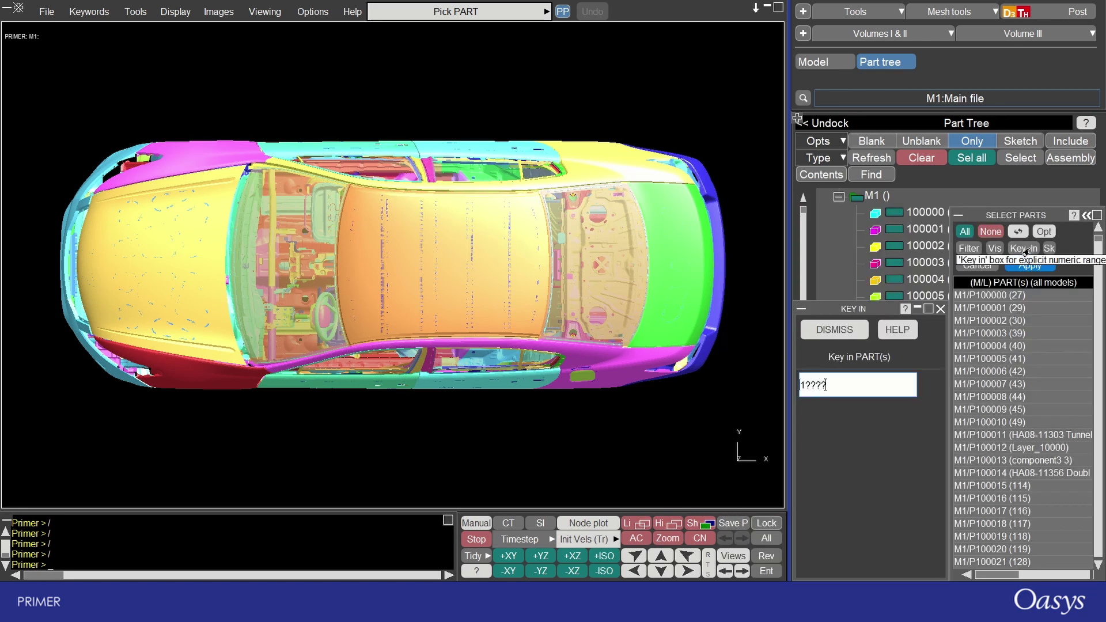
text(1)
key(Return)
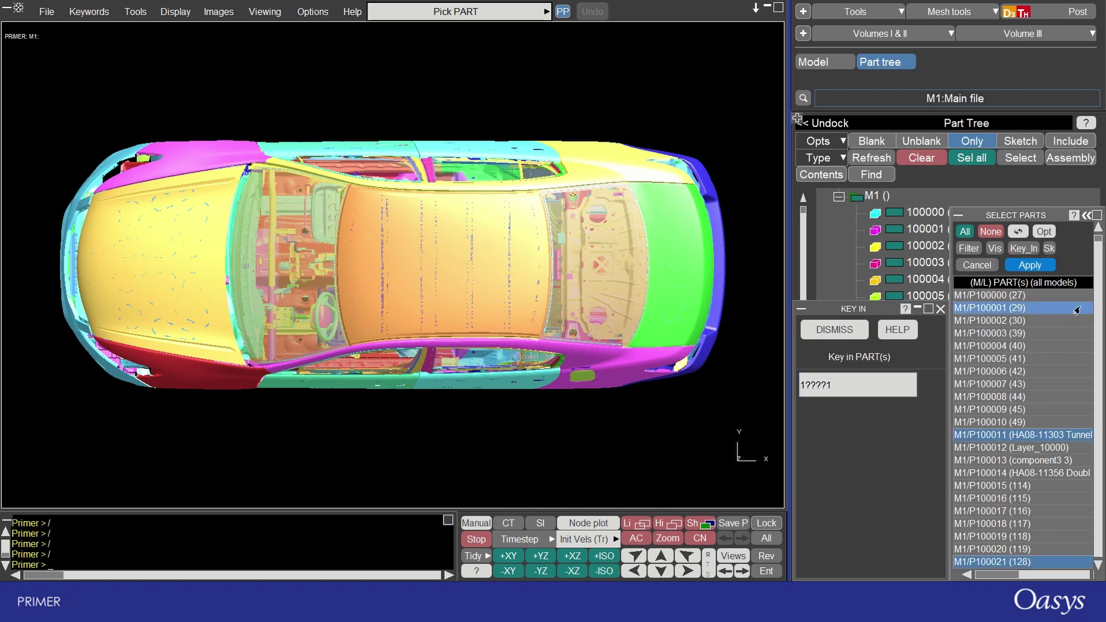
key(Return)
click(1024, 249)
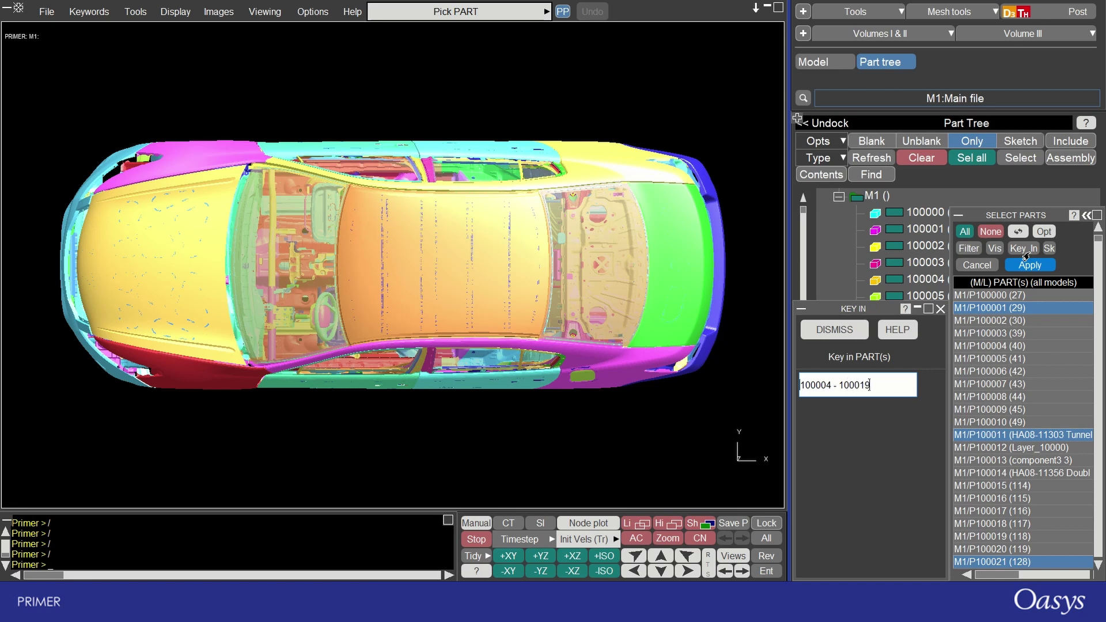
key(Return)
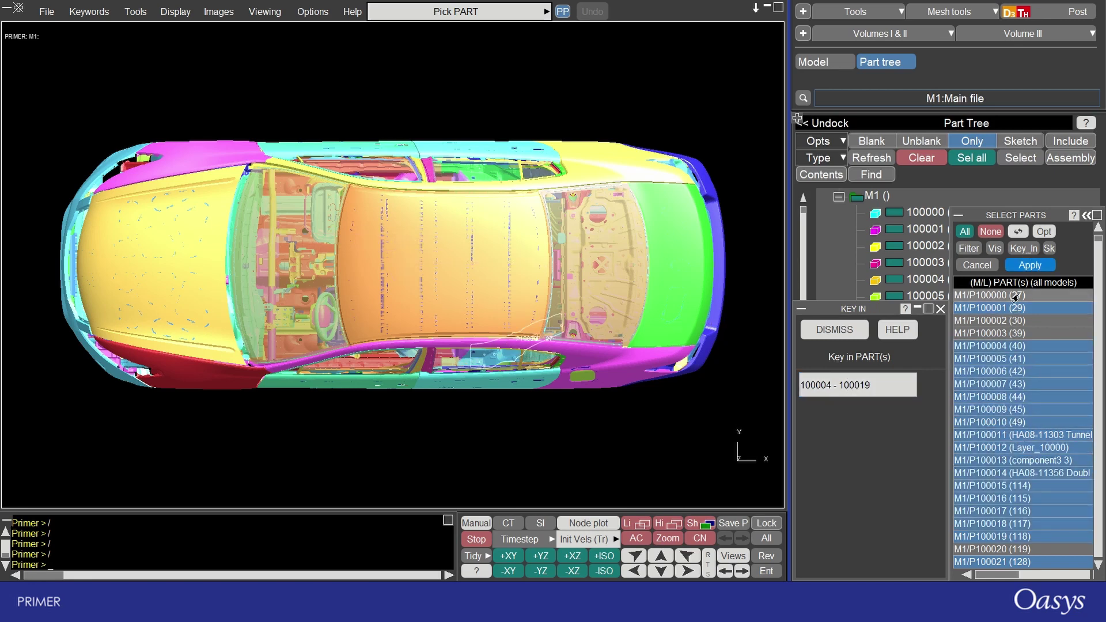
click(1029, 266)
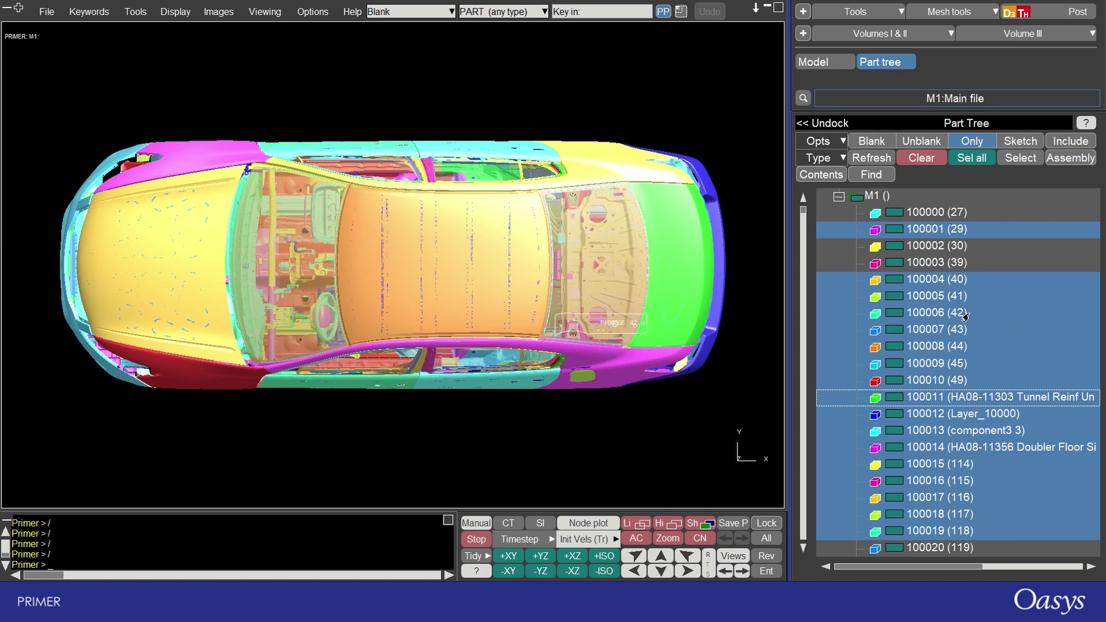
- Blank the selected parts, then reverse the blanking so only 100001 and 100004–100019 stay visible
right_click(981, 314)
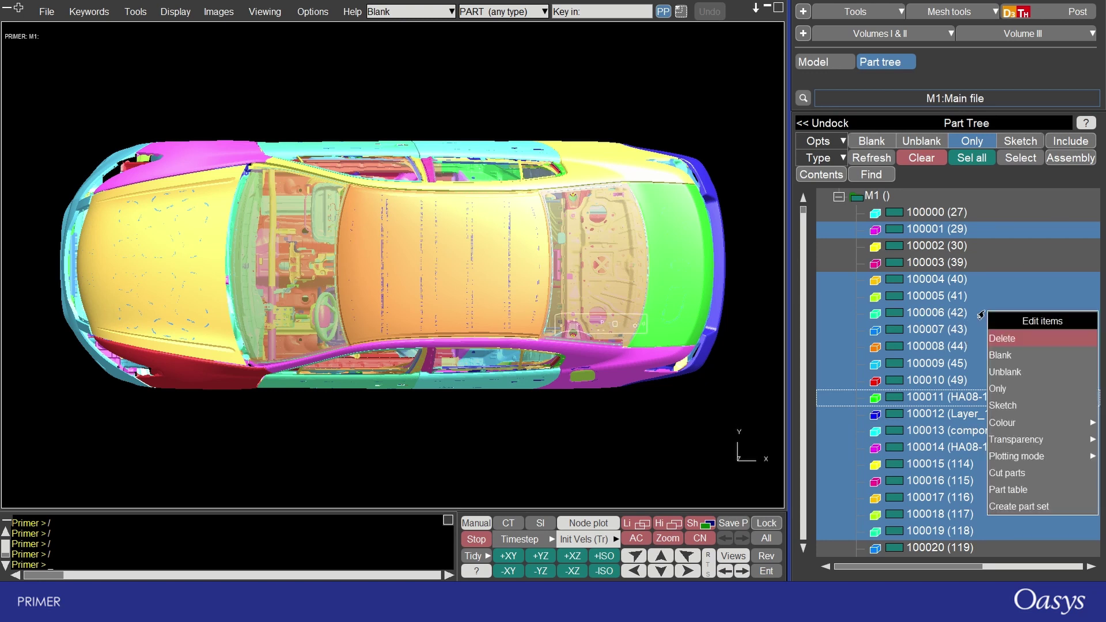
click(1013, 356)
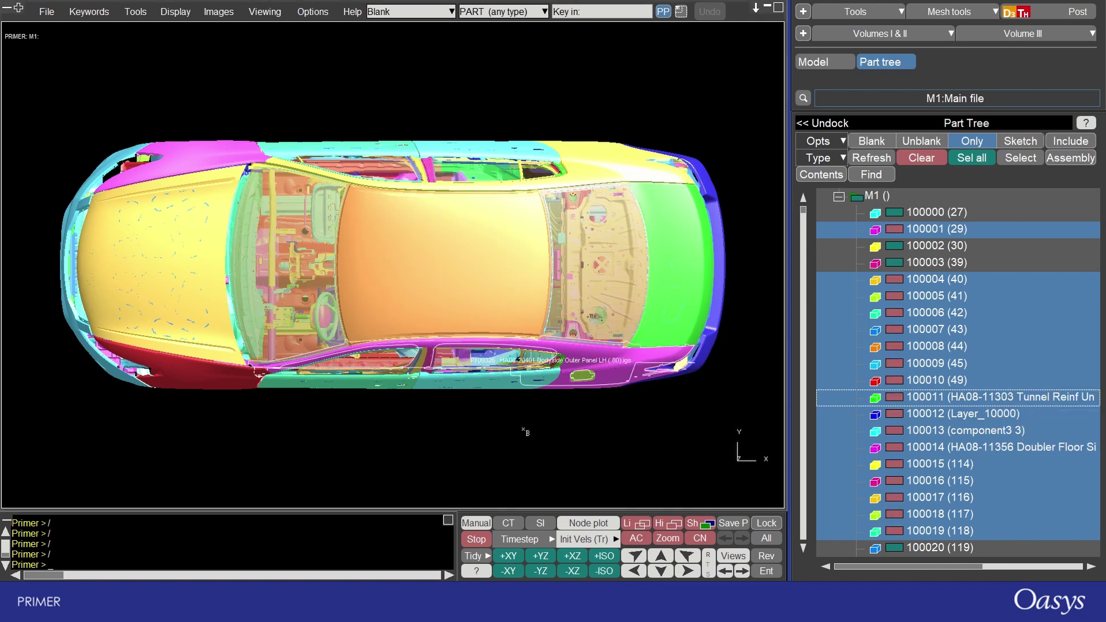
key(r)
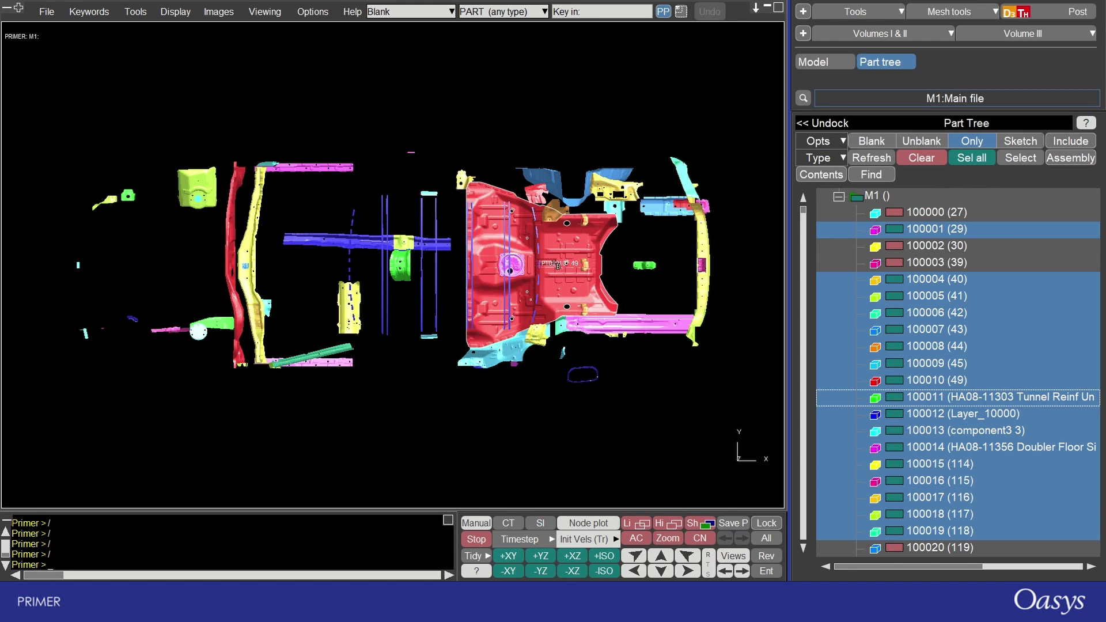
- Search the part tree for 'Wheel', stepping forward through three matches and back three
click(854, 180)
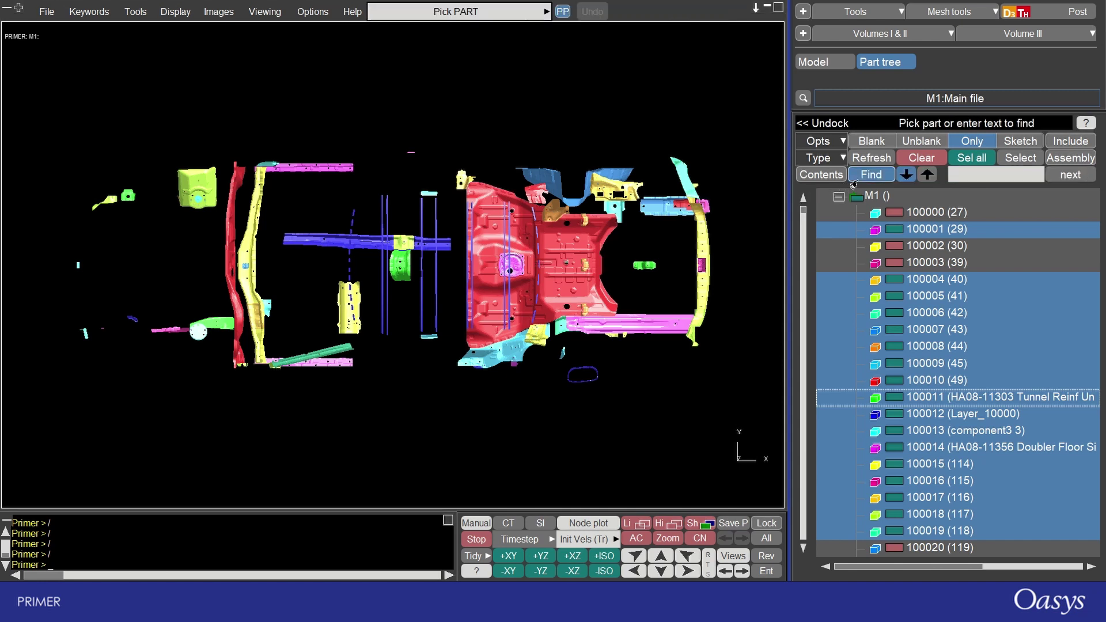
click(961, 175)
text(Wheel)
key(Return)
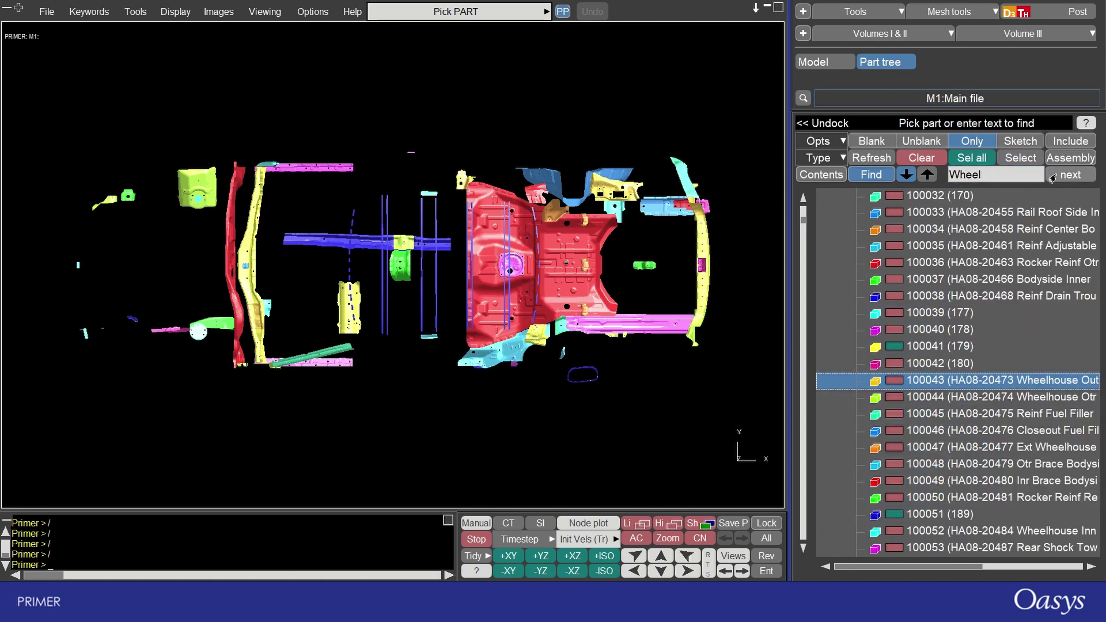
click(1052, 176)
click(1052, 175)
click(1052, 175)
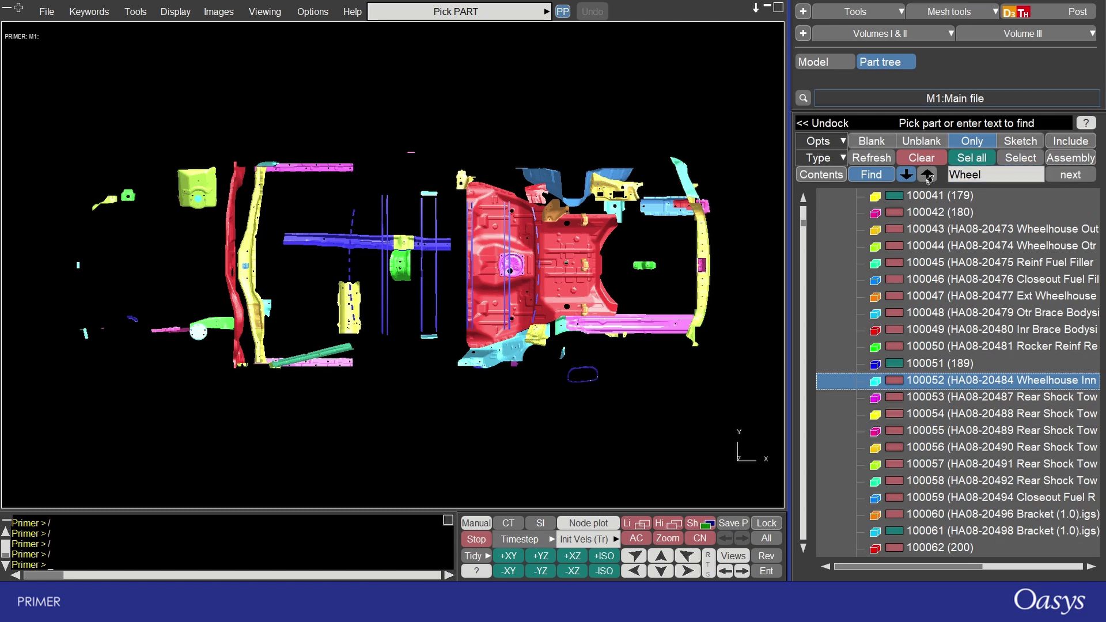
click(928, 177)
click(1053, 176)
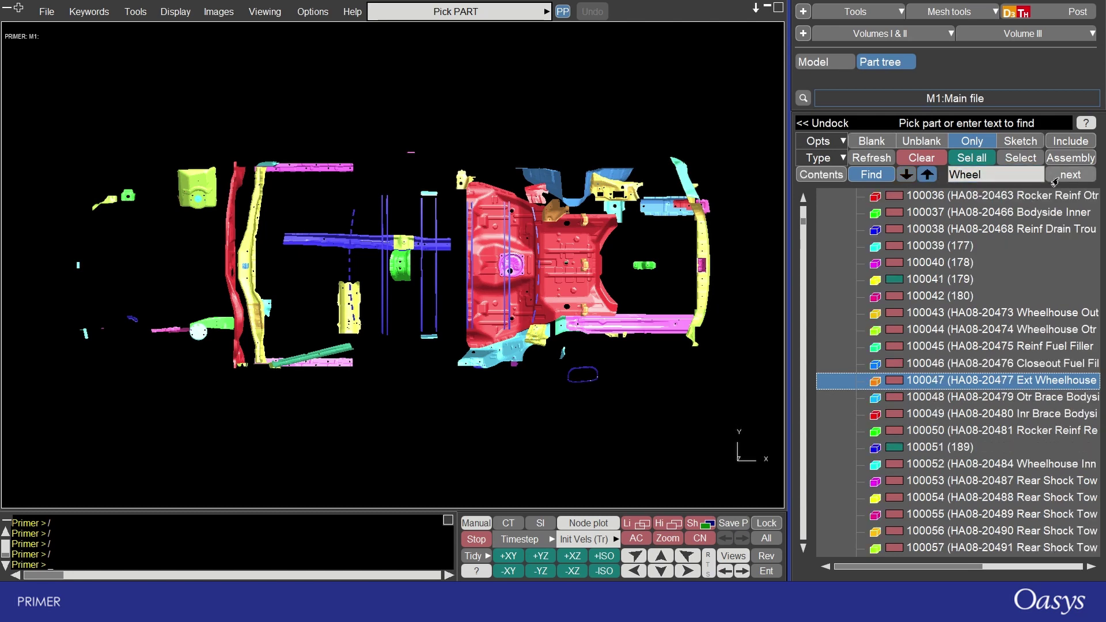
click(1054, 176)
click(1053, 176)
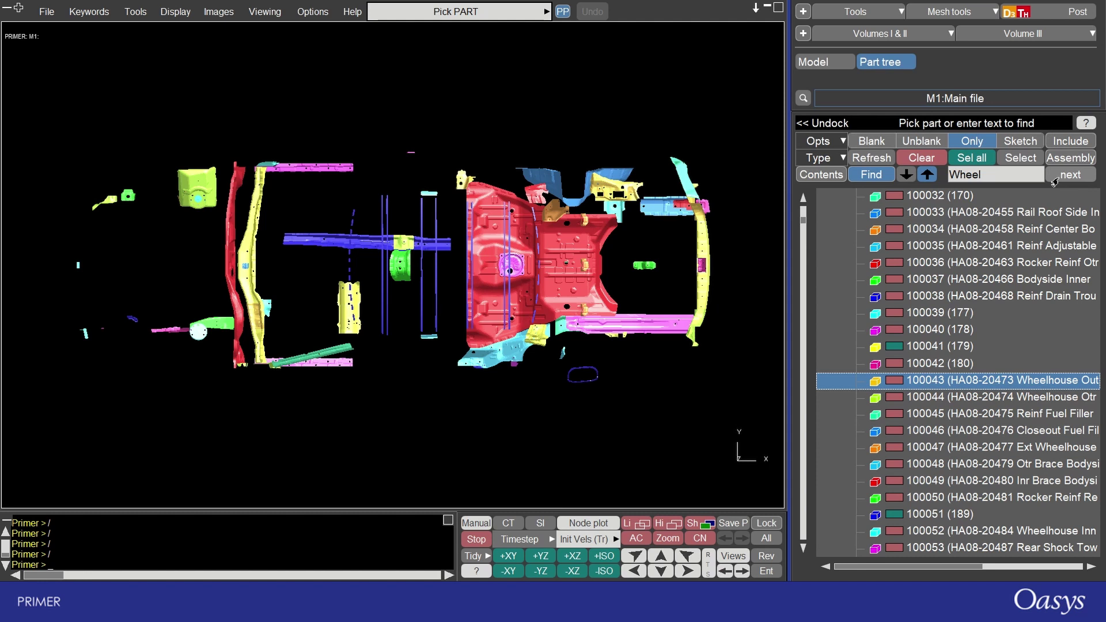
- Change the search term to '1000' and step through its matches back to part 100034
double_click(1015, 175)
text(1000)
click(925, 176)
key(Return)
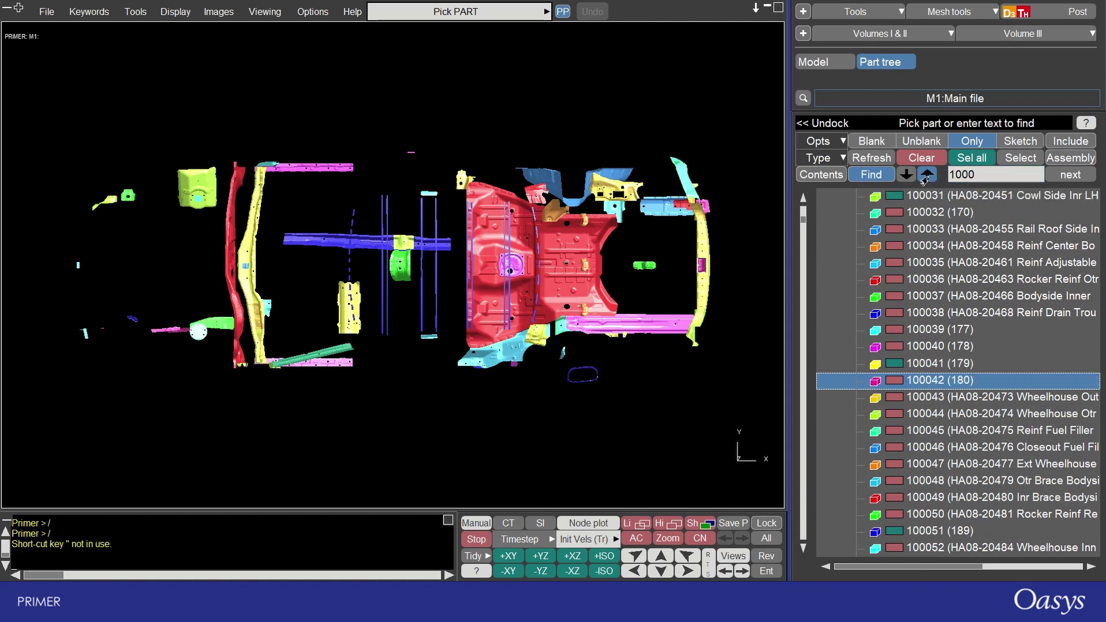
click(1065, 175)
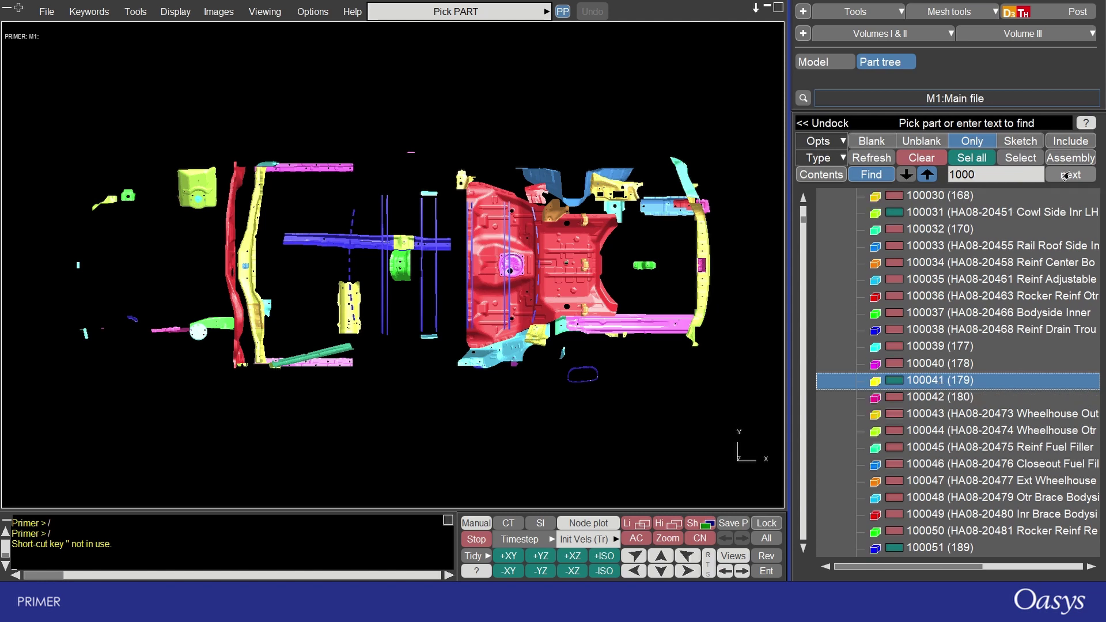
click(1065, 176)
click(1065, 176)
click(1065, 176)
click(1065, 176)
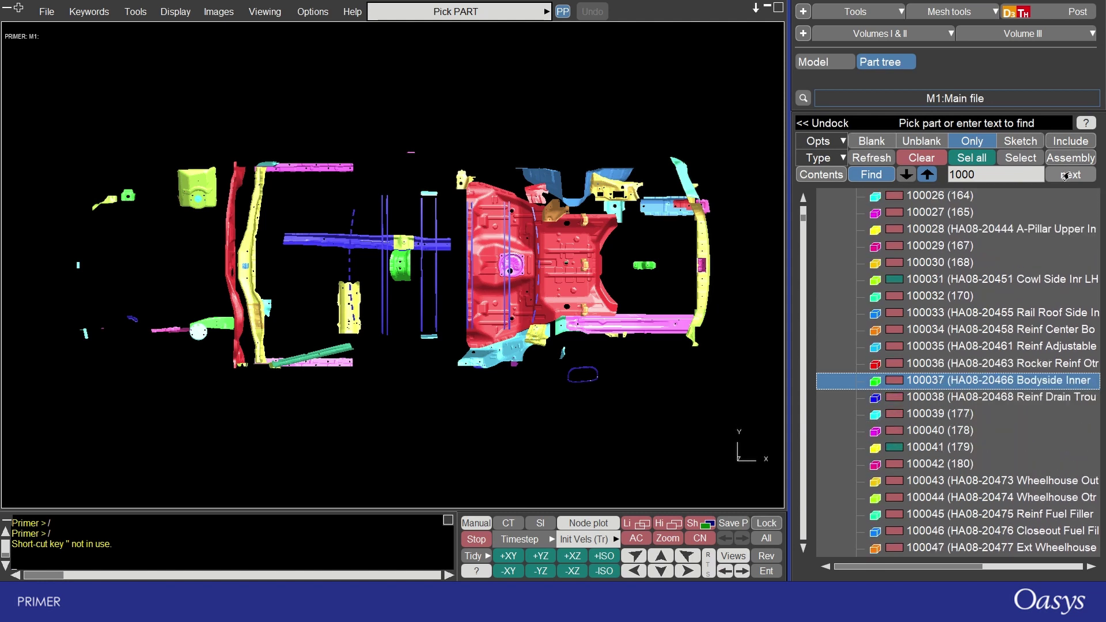
click(1065, 176)
click(1065, 176)
click(1065, 176)
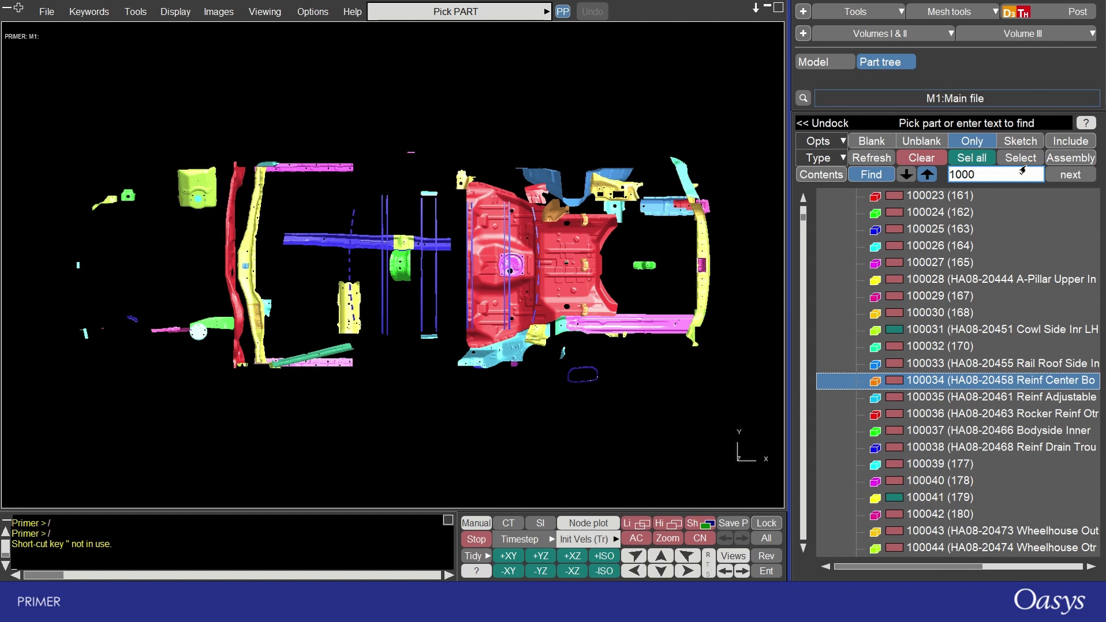
click(843, 142)
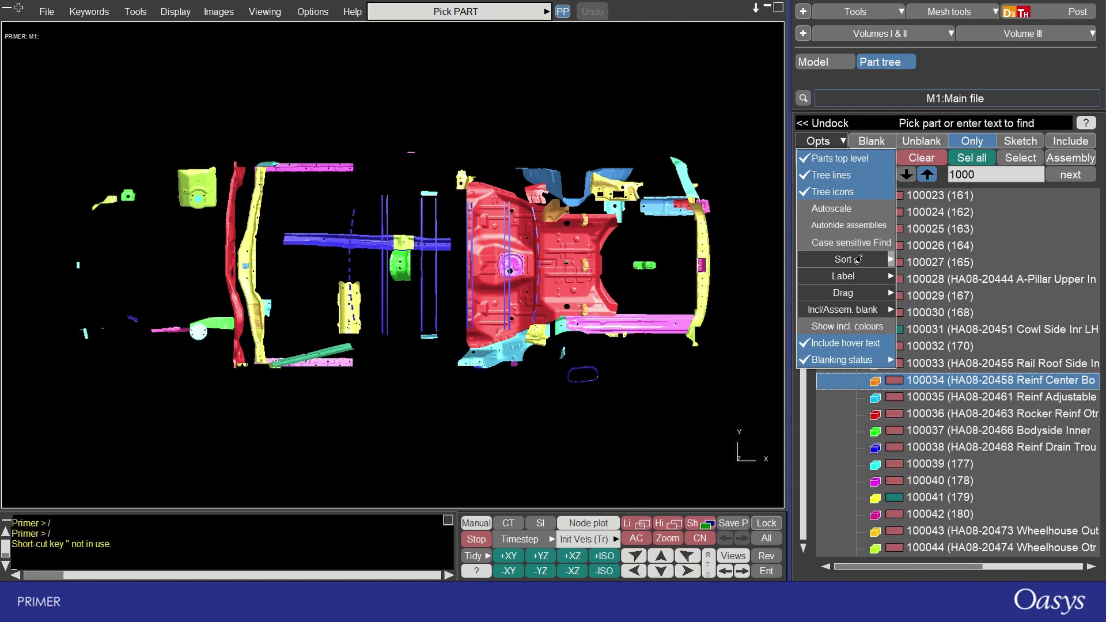
- Label parts by name only, then find the next part matching 1000
mouse_move(876, 284)
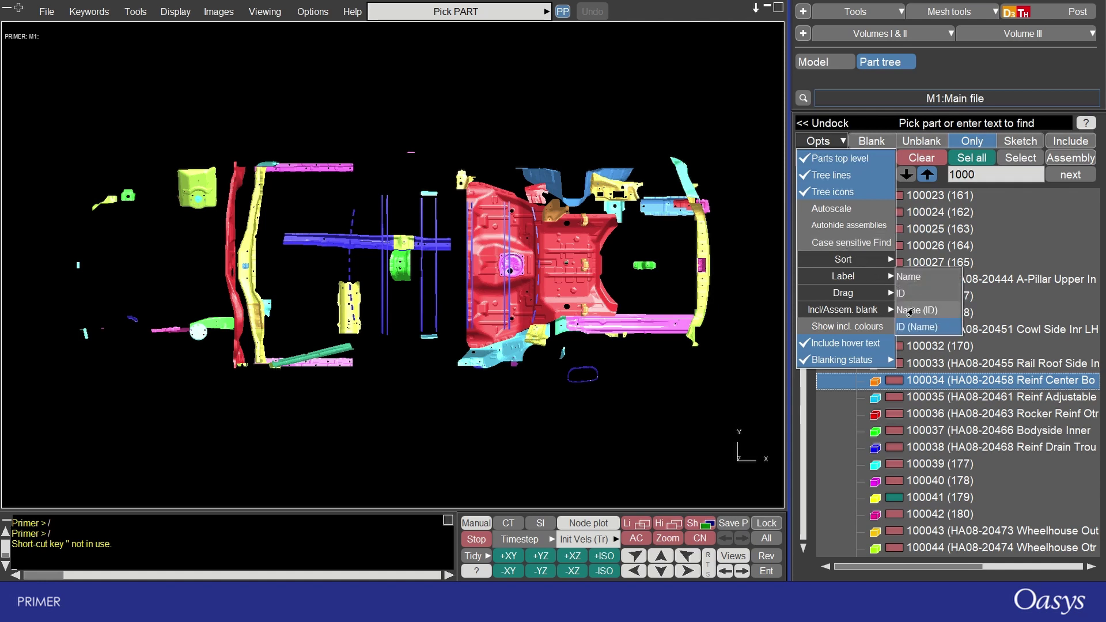
click(907, 277)
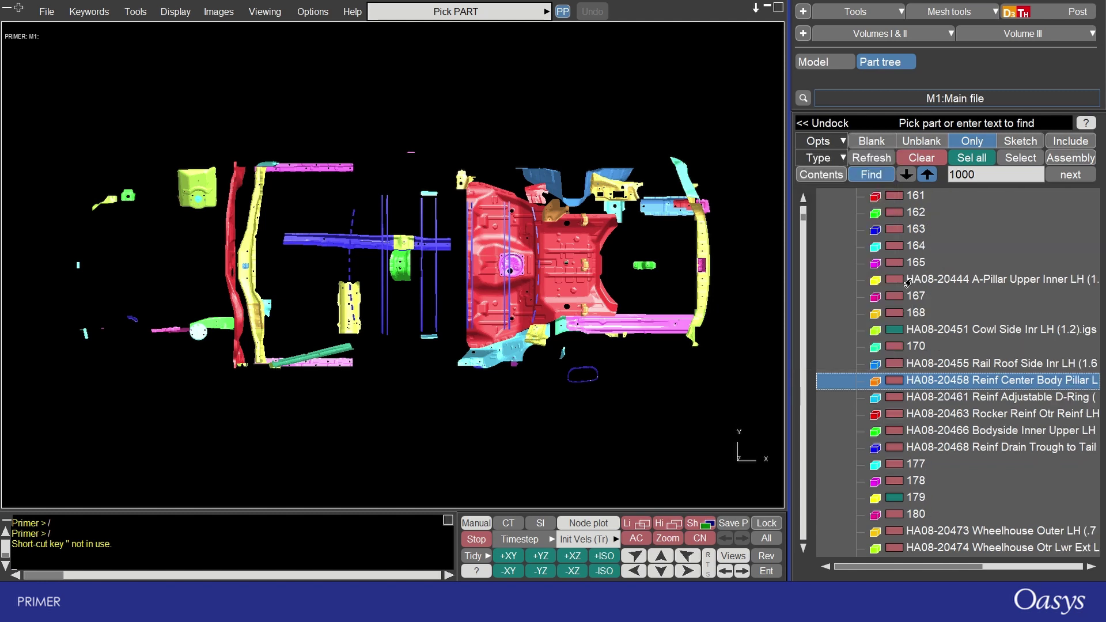
click(989, 178)
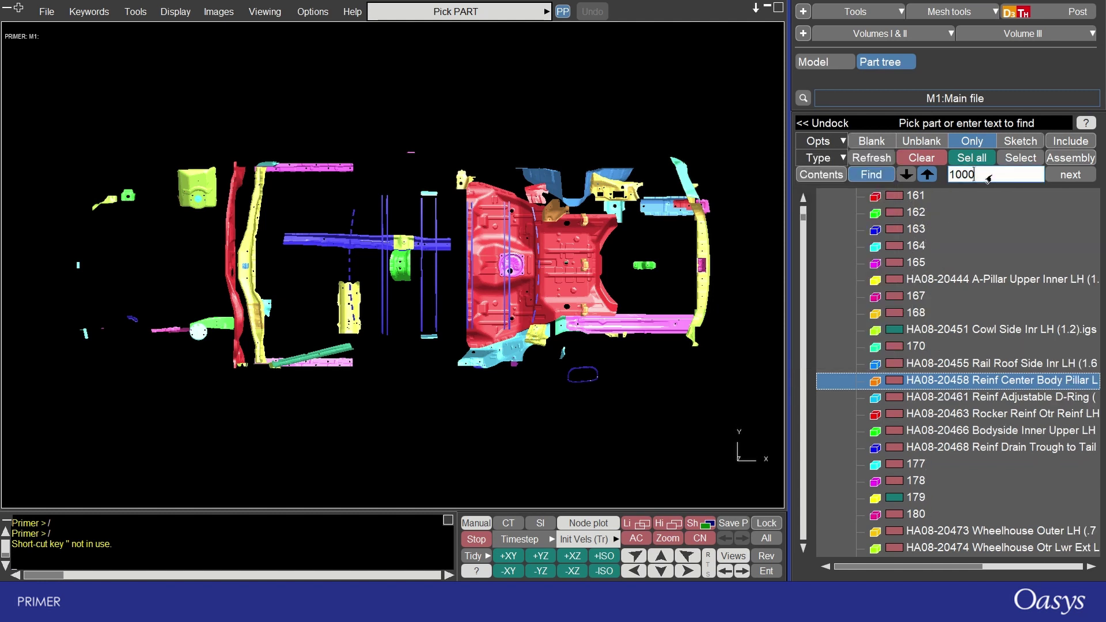
key(Return)
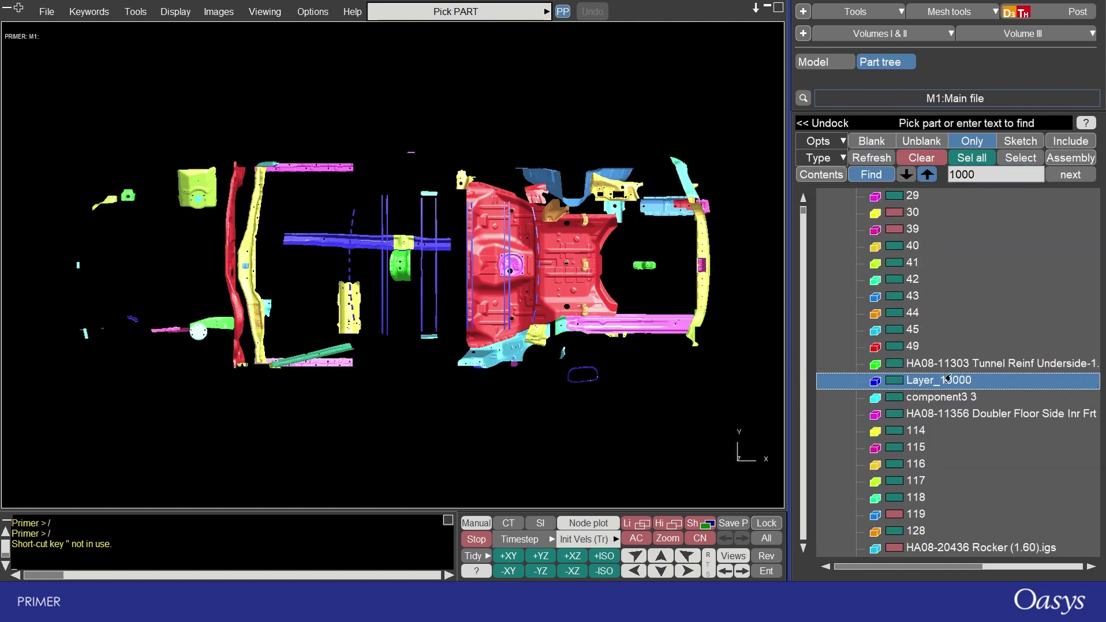
- Sort the part tree alphanumerically, then switch it back to numeric sorting
mouse_move(948, 386)
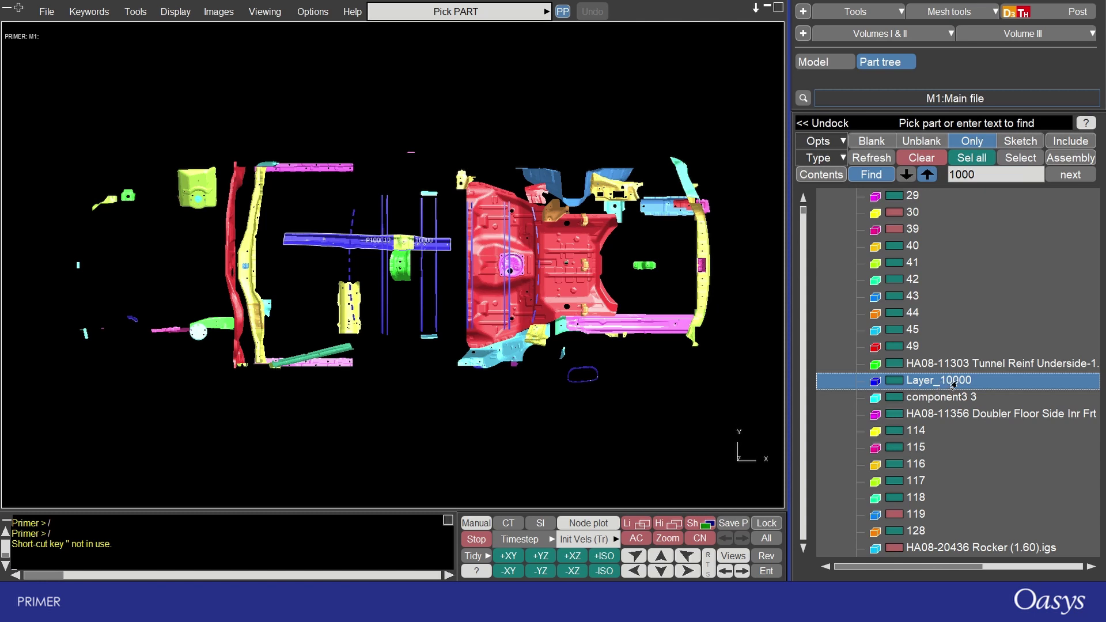
click(839, 142)
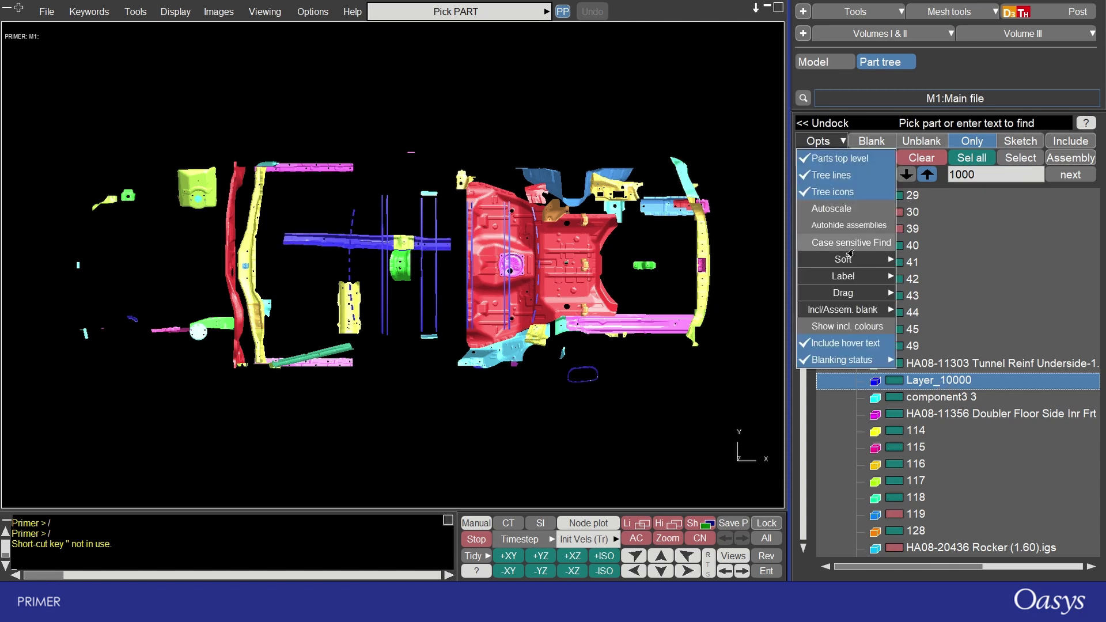
mouse_move(844, 266)
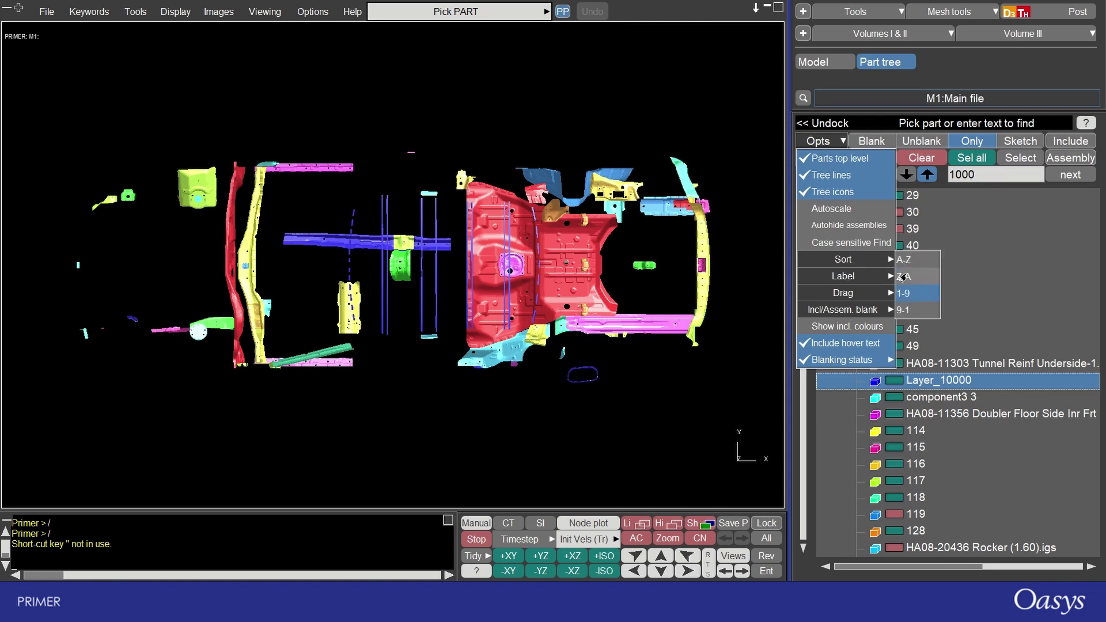
click(903, 262)
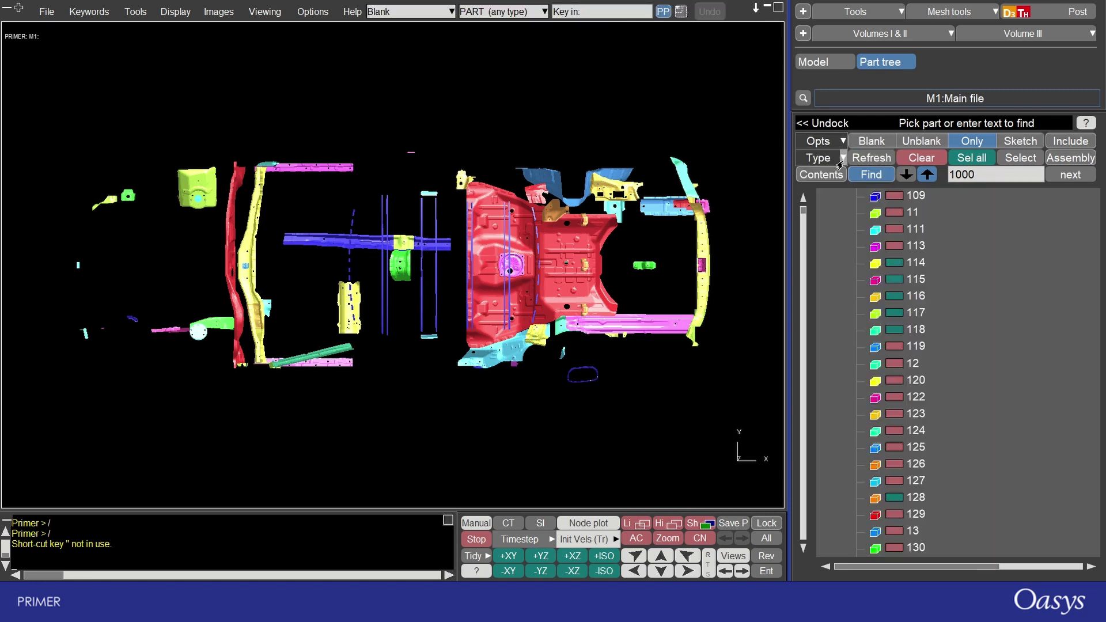
click(838, 141)
mouse_move(858, 268)
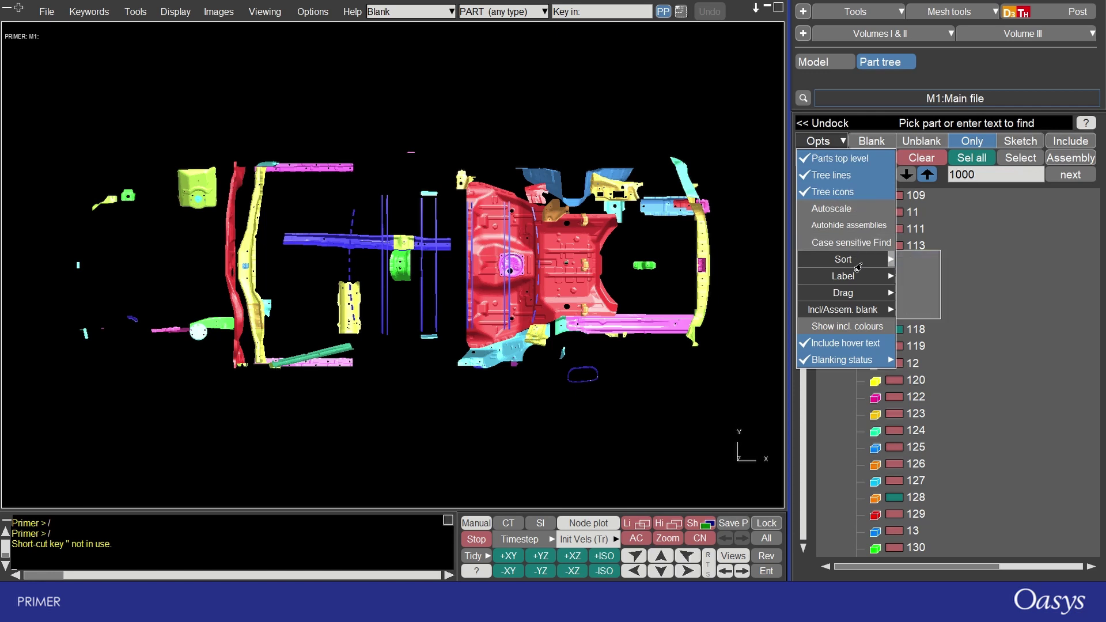
click(903, 295)
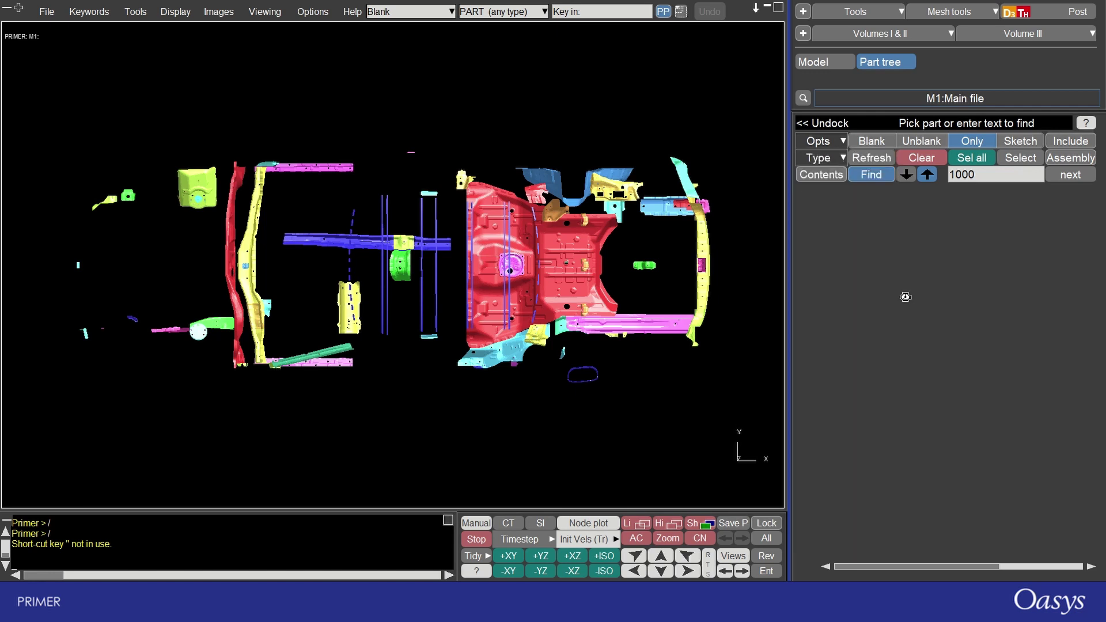
- Label tree entries as ID followed by name, such as 100001 (29)
click(839, 141)
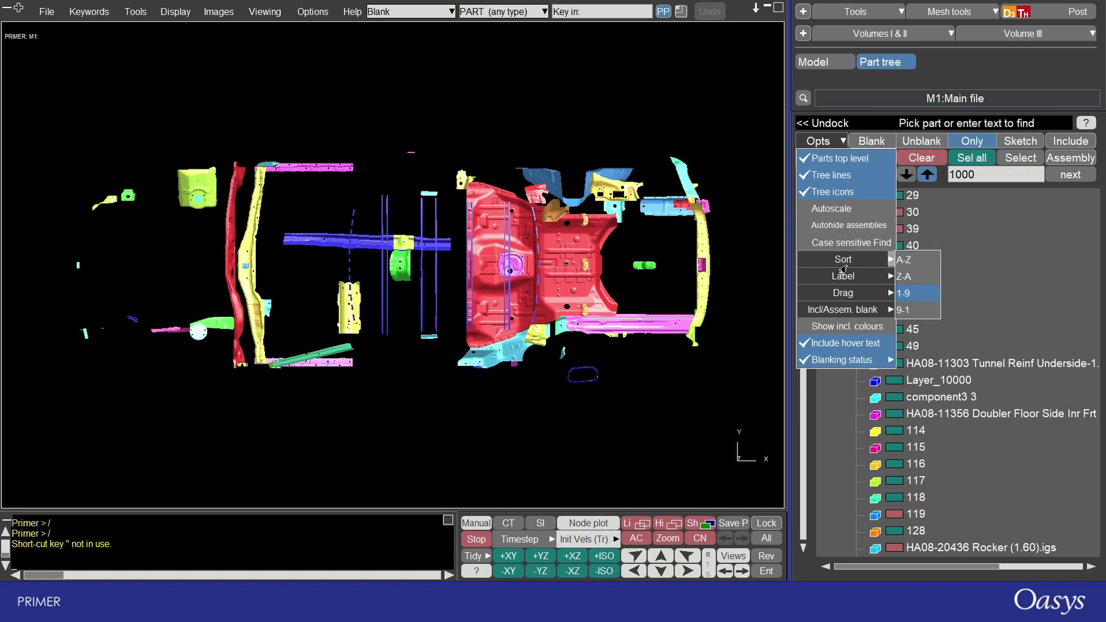
mouse_move(843, 281)
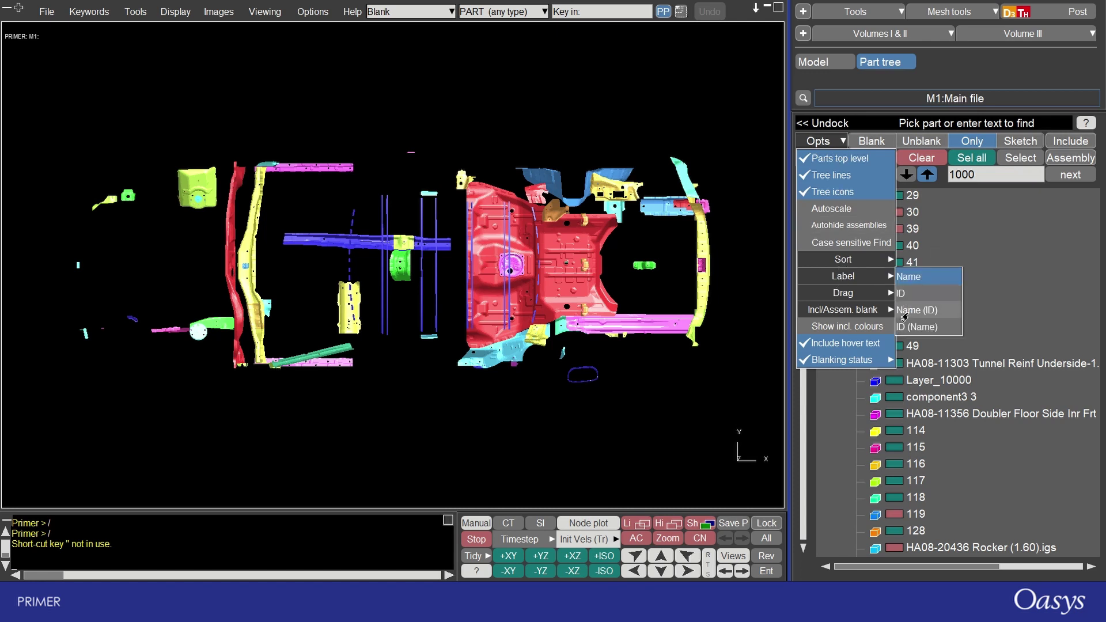
click(903, 326)
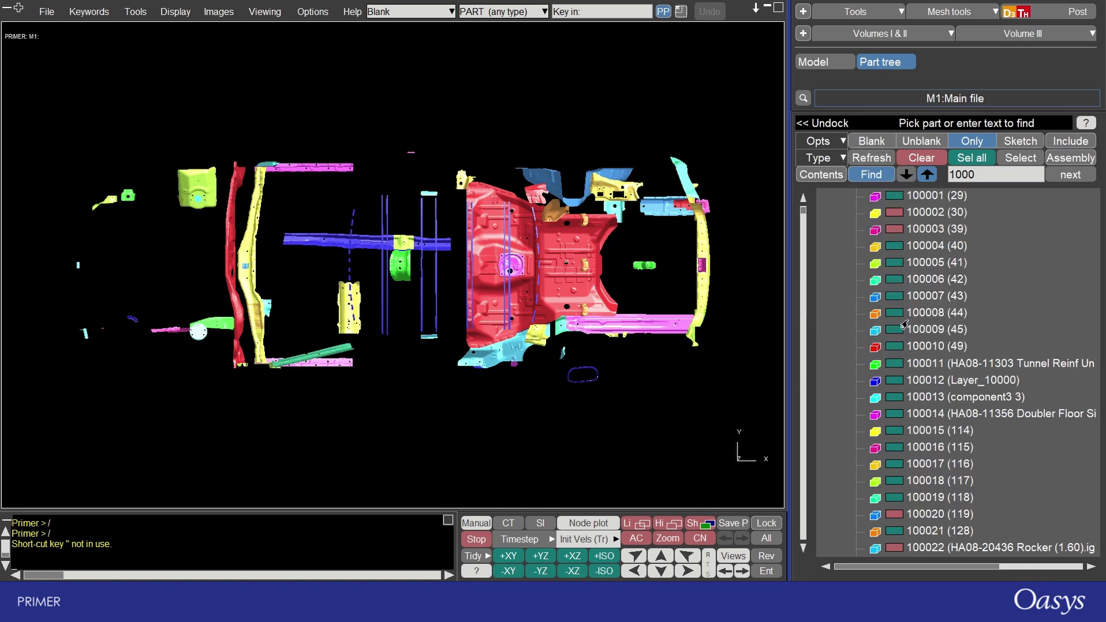
click(832, 142)
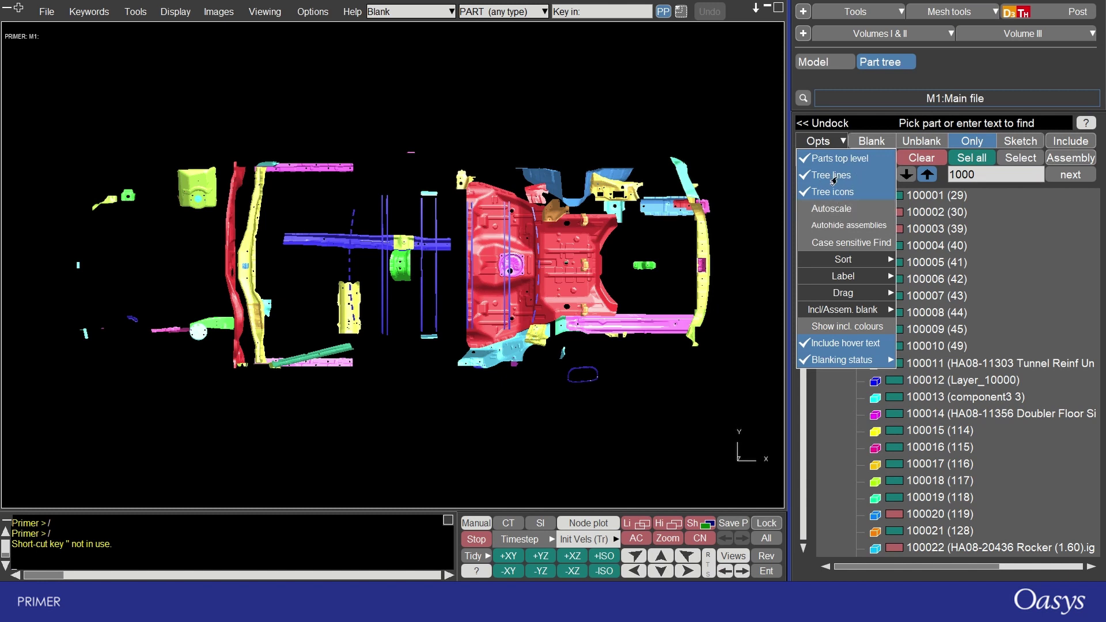
click(834, 180)
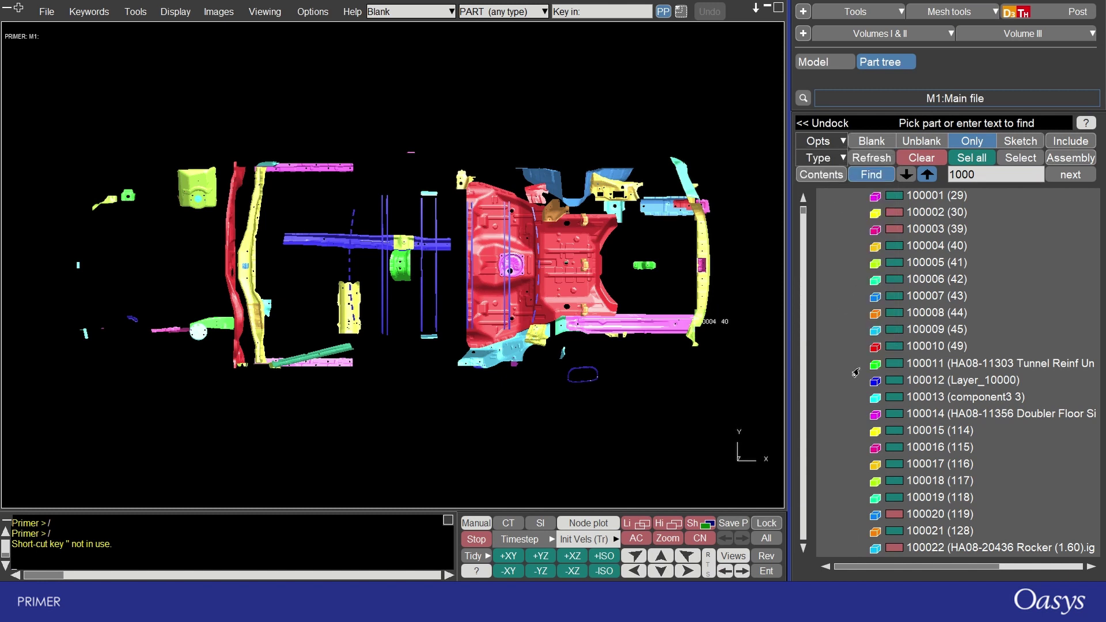
click(840, 141)
click(827, 175)
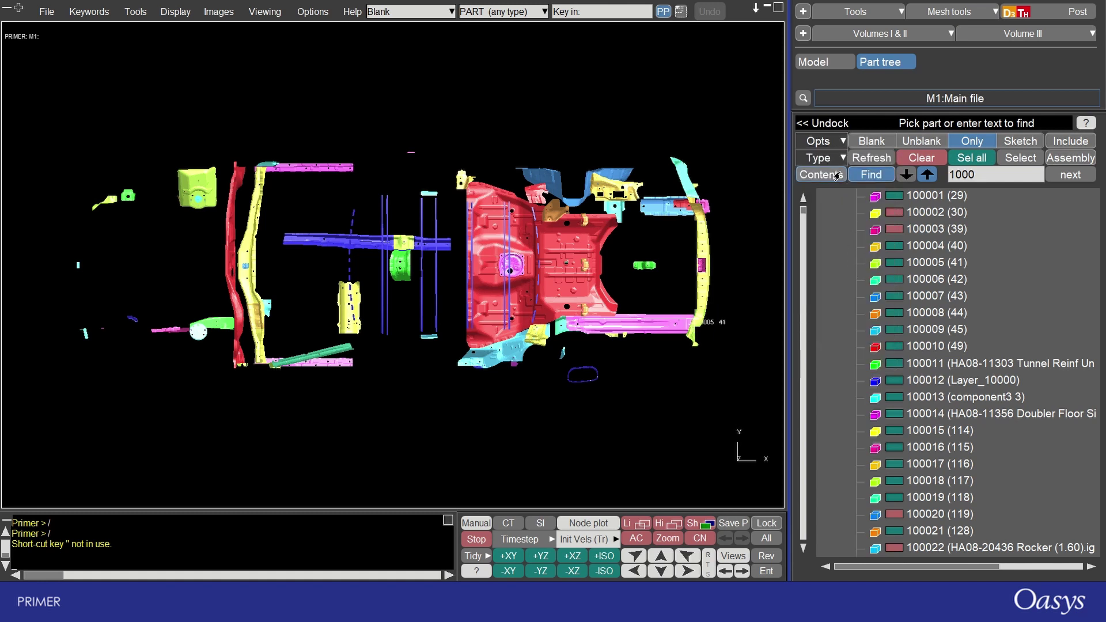
click(838, 143)
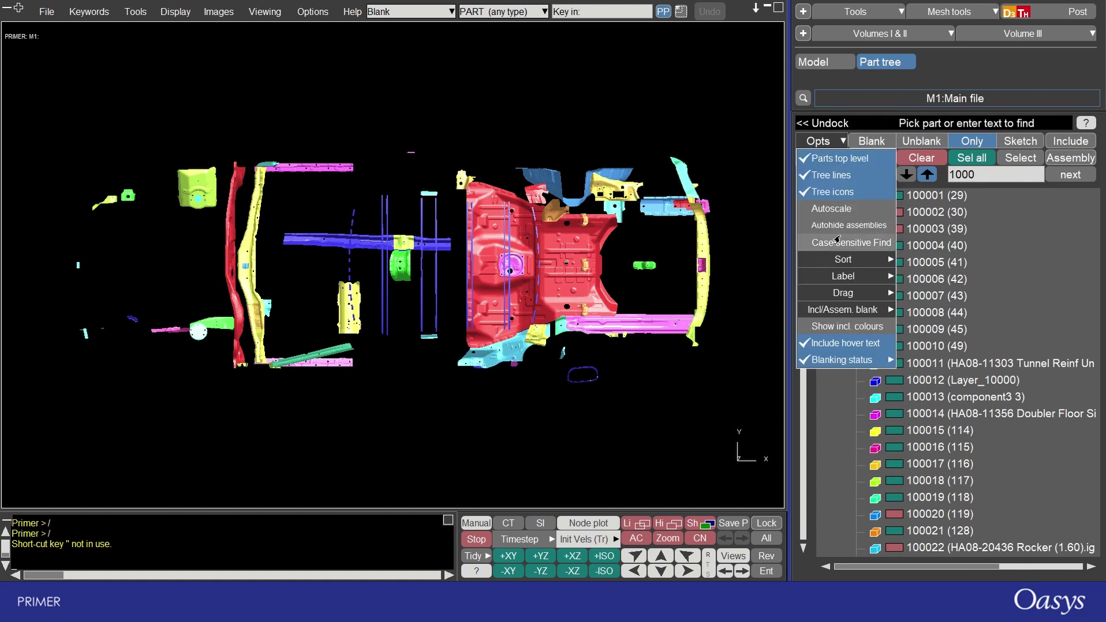
mouse_move(845, 359)
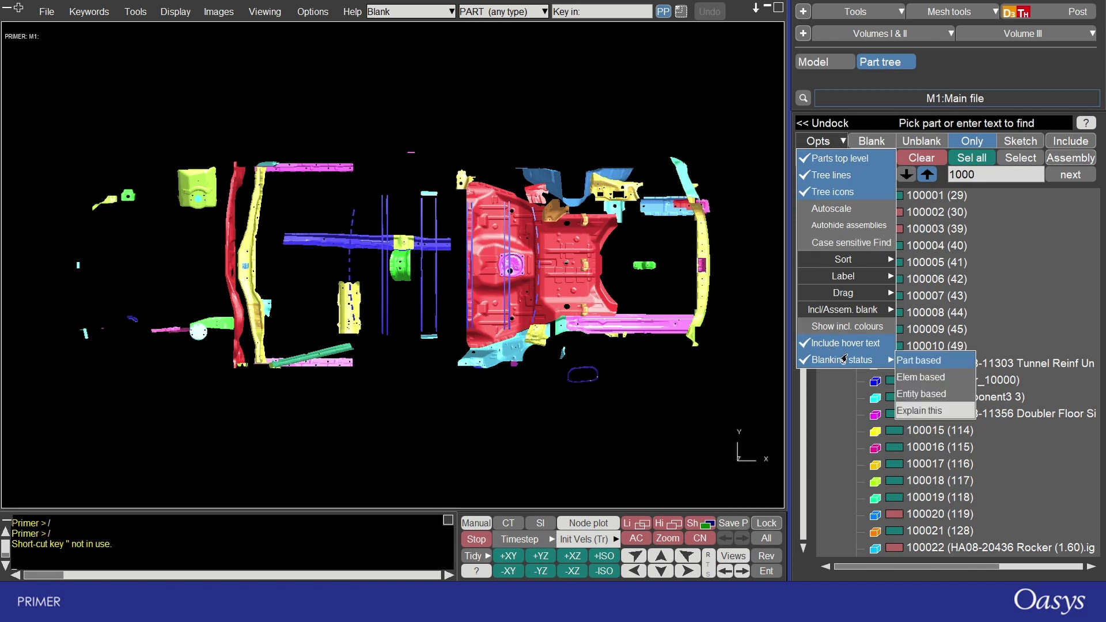
- Enable Autoscale and Only, show part 100007 (43), then step down to part 100018 (117)
click(816, 213)
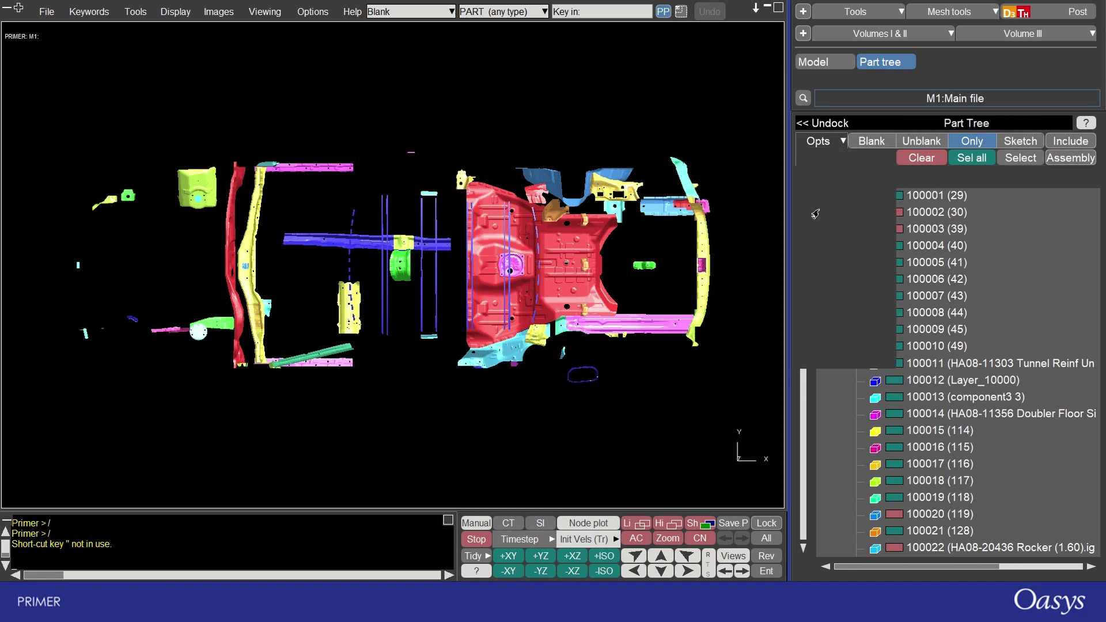
click(971, 143)
click(919, 295)
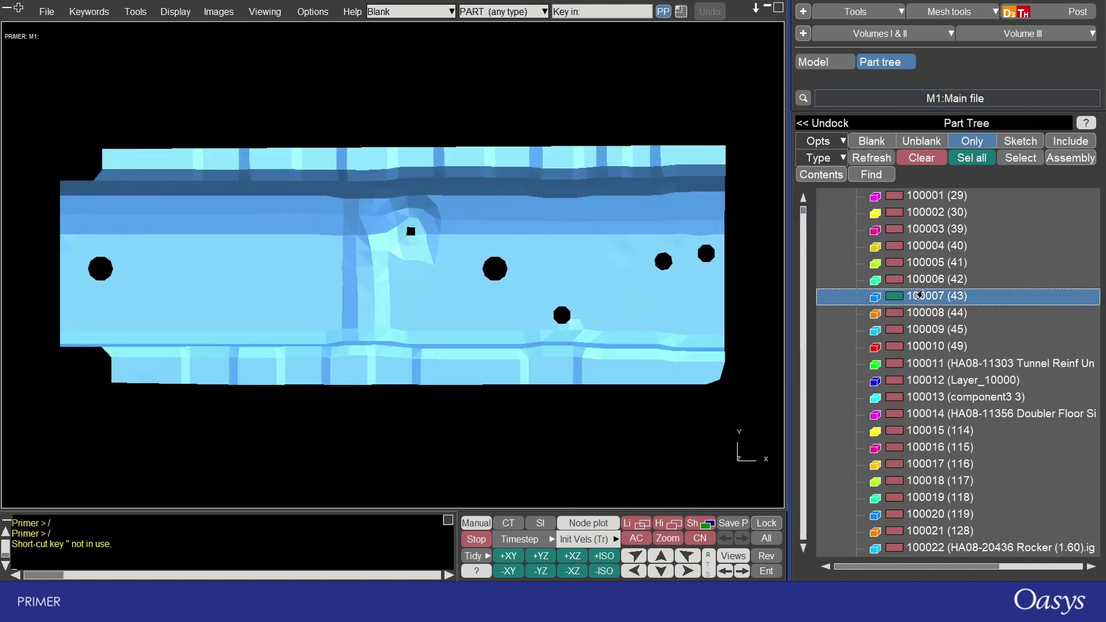
key(Down)
key(Down)
key(Down)
key(Down)
key(Down)
key(Down)
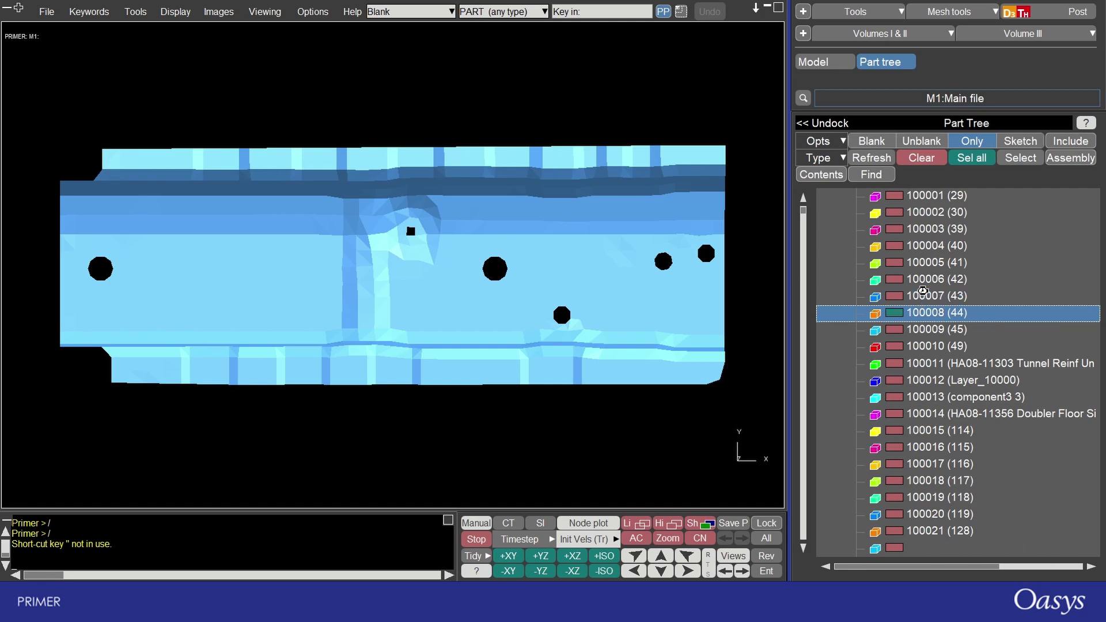
key(Down)
key(Down)
key(Down)
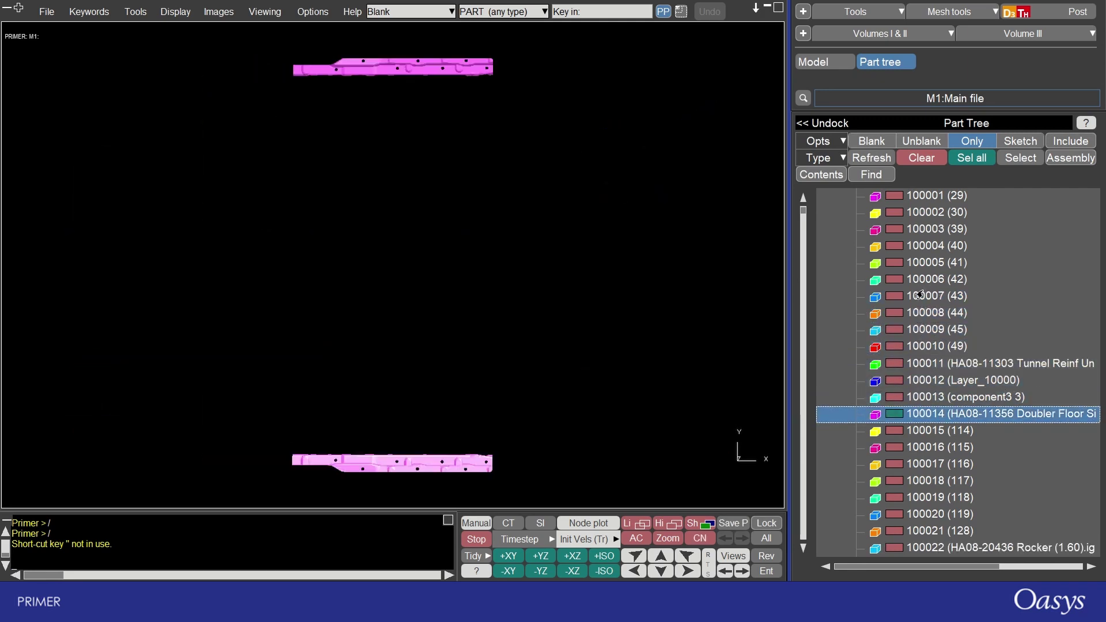
key(Down)
key(Down)
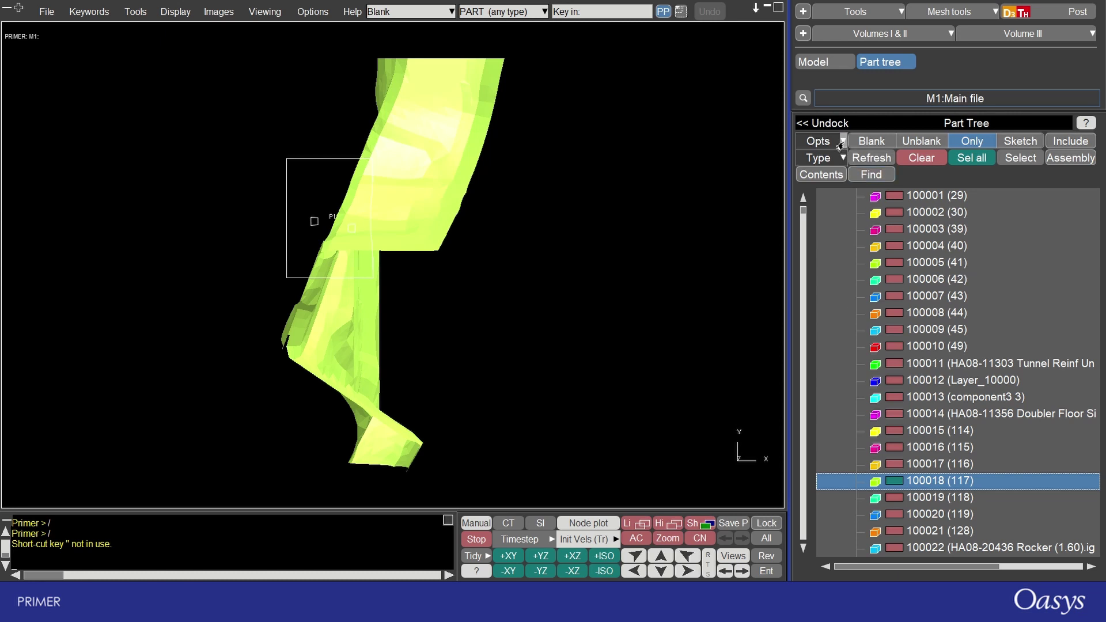
- Add the CONTACT and DEFINE > BOX entity types to the part tree
click(842, 158)
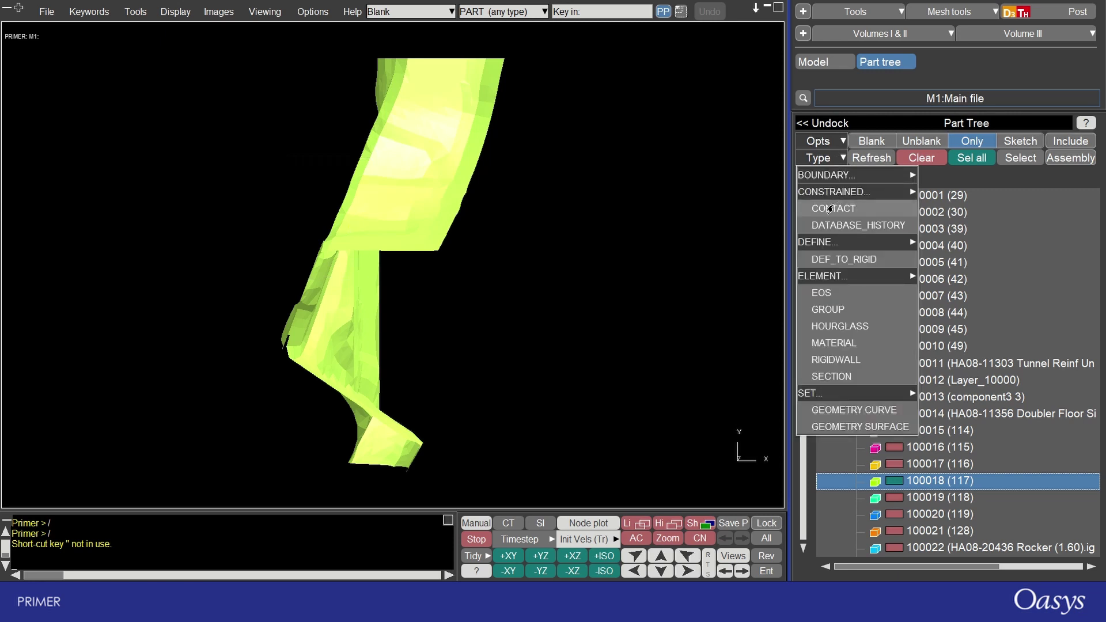
click(829, 210)
click(842, 159)
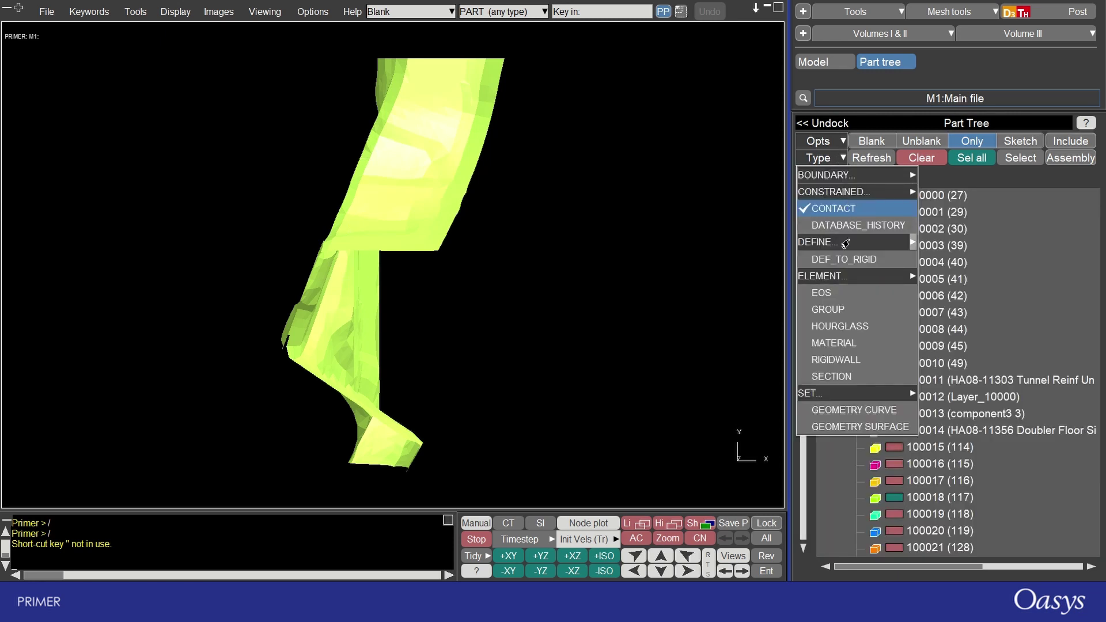
mouse_move(846, 243)
click(928, 244)
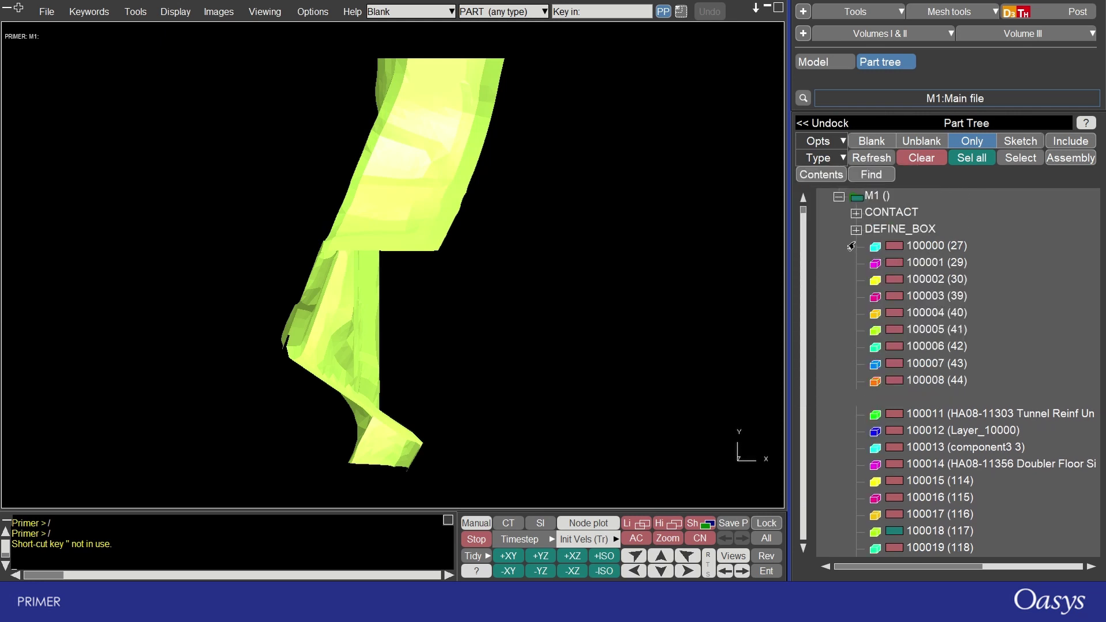
scroll(850, 242, up, 2)
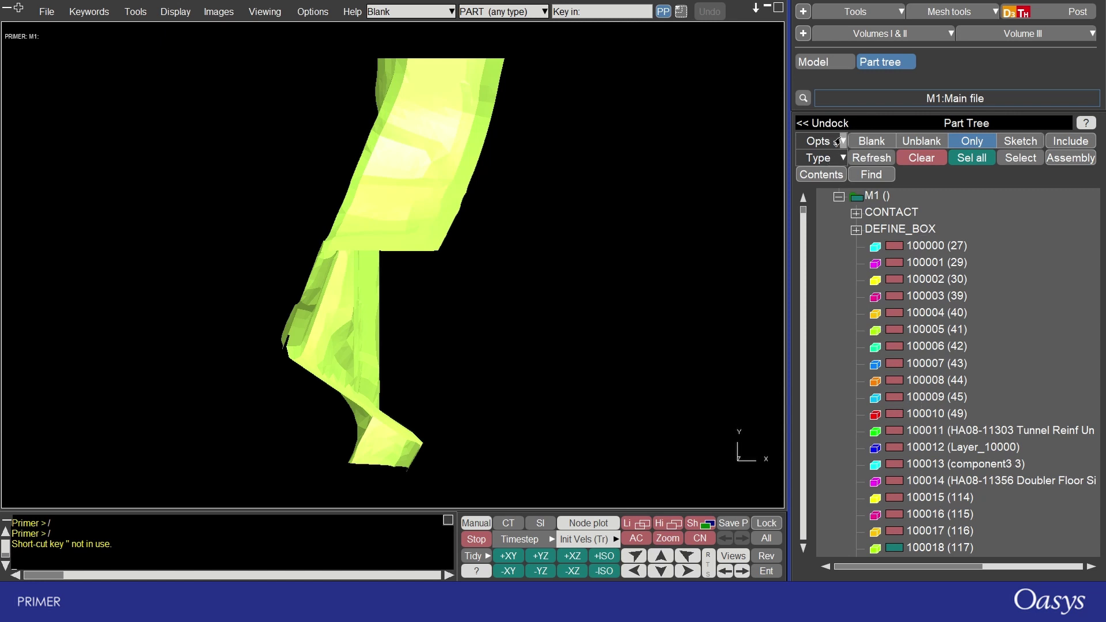
- Turn off Parts top level, keep PART collapsed, and expand DEFINE_BOX and CONTACT
click(837, 143)
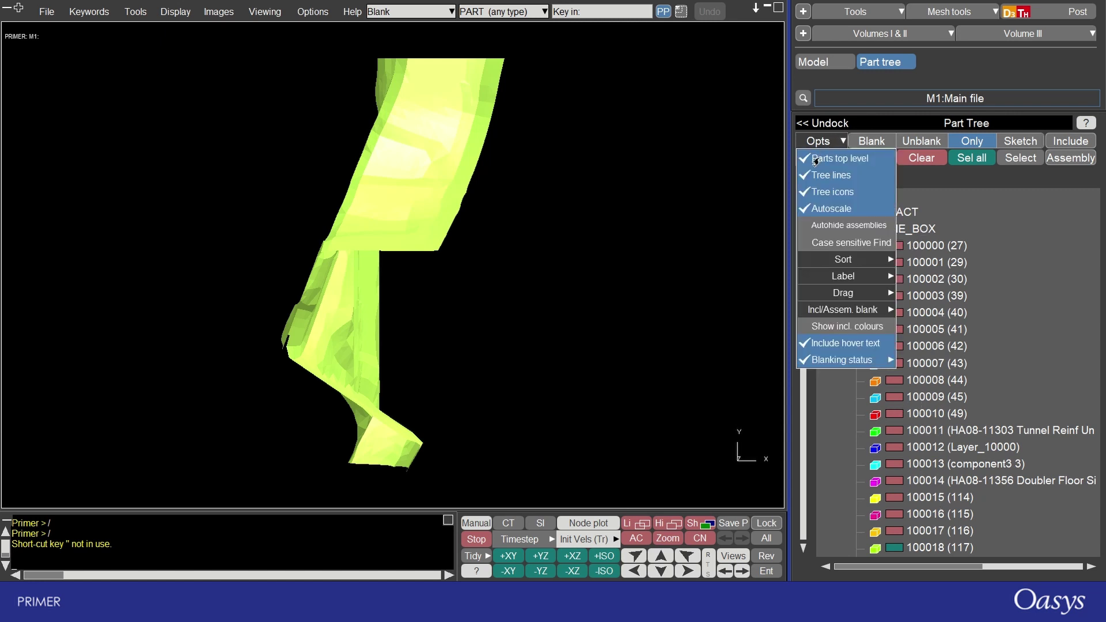
click(816, 160)
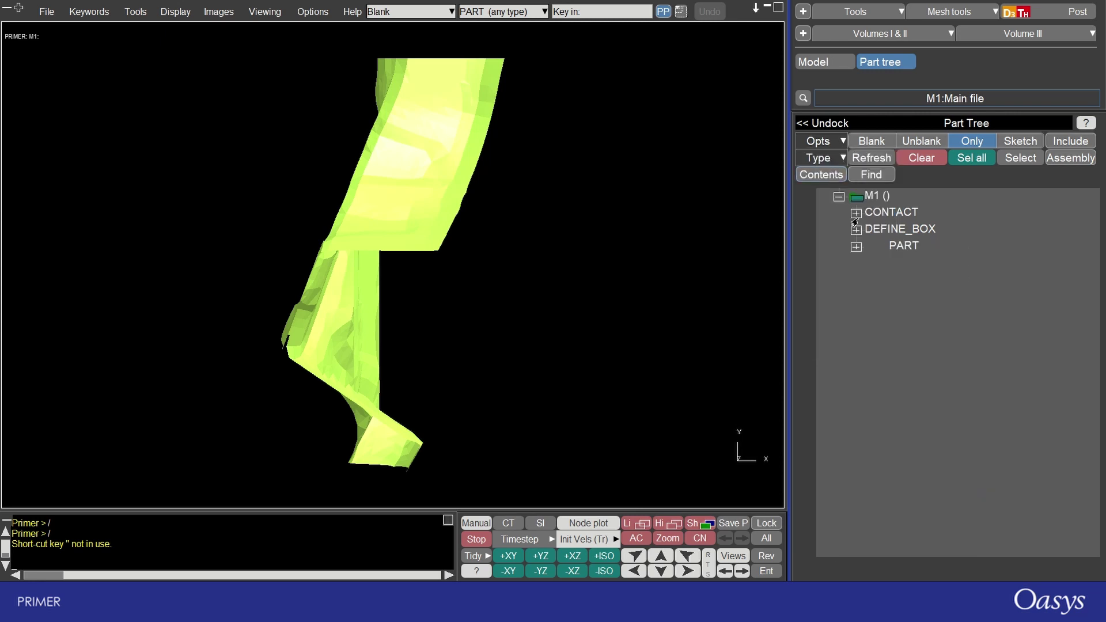
click(857, 247)
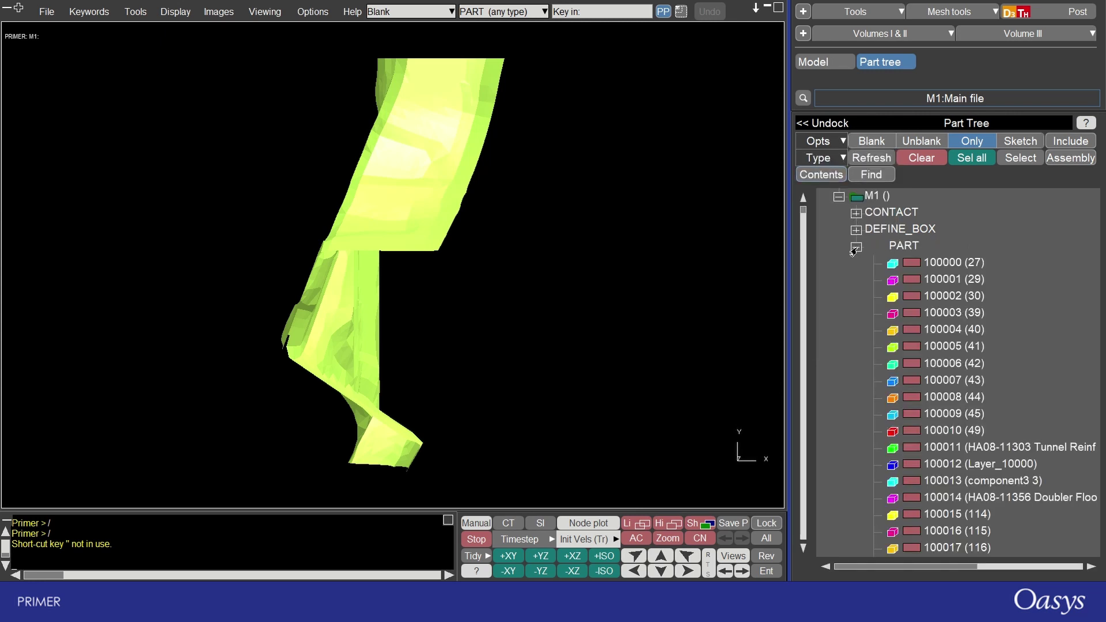
click(855, 248)
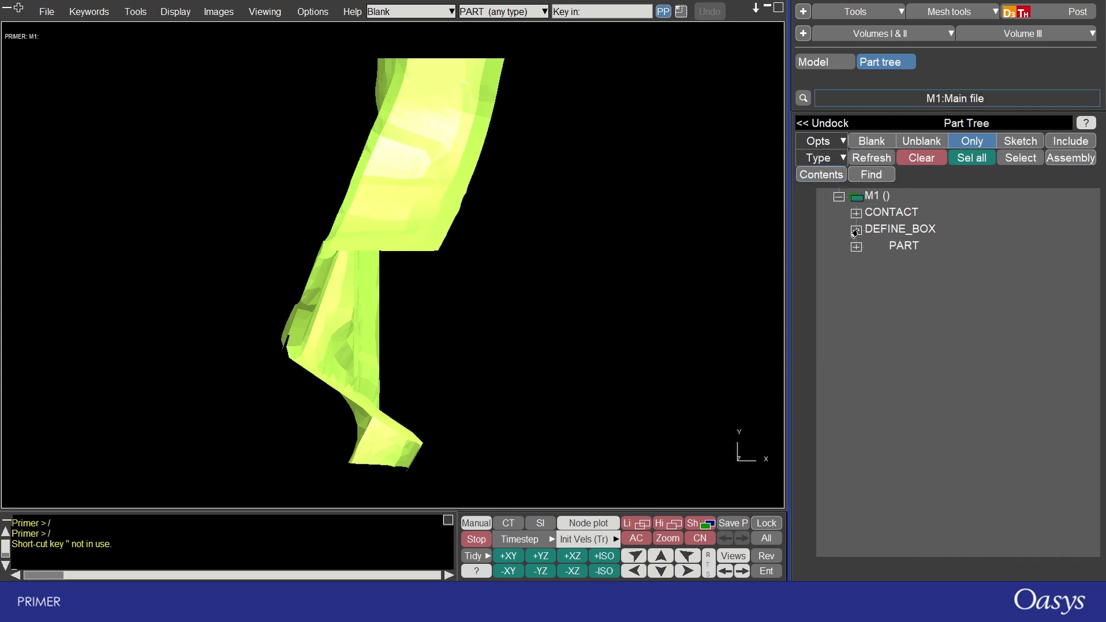
click(855, 230)
click(856, 214)
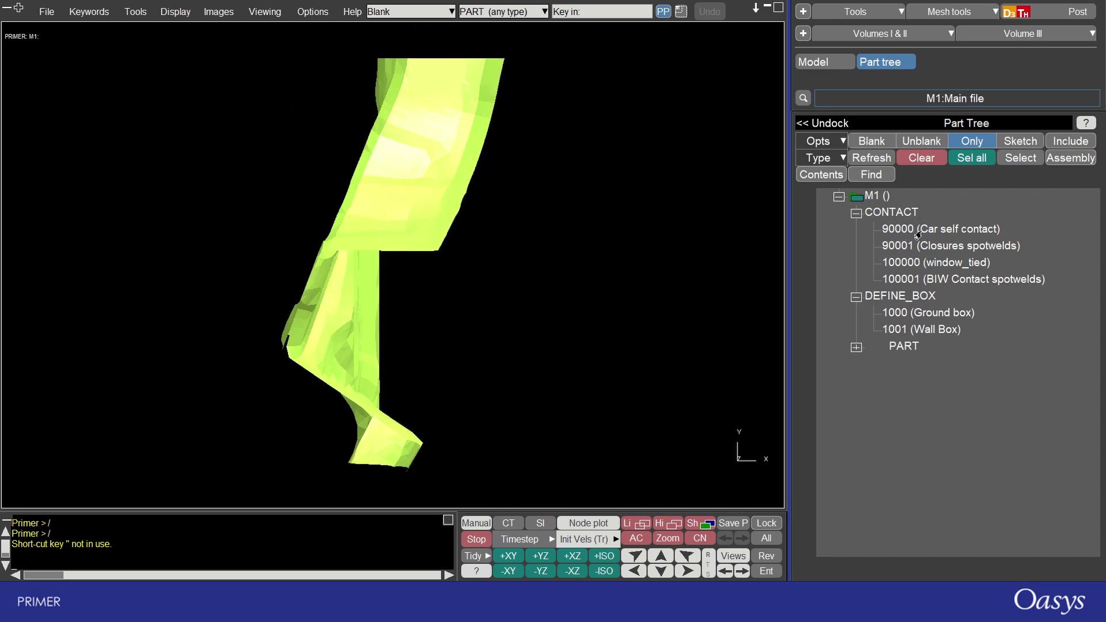
- Display the 90000 Car self contact and window_tied contact, then all four contacts
click(918, 234)
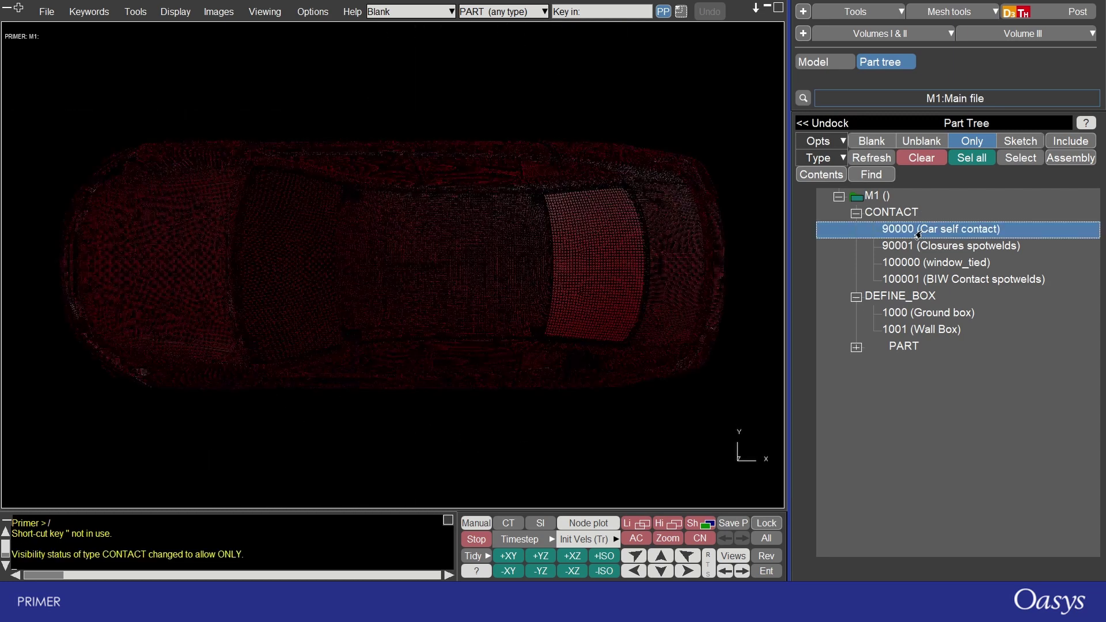
click(910, 264)
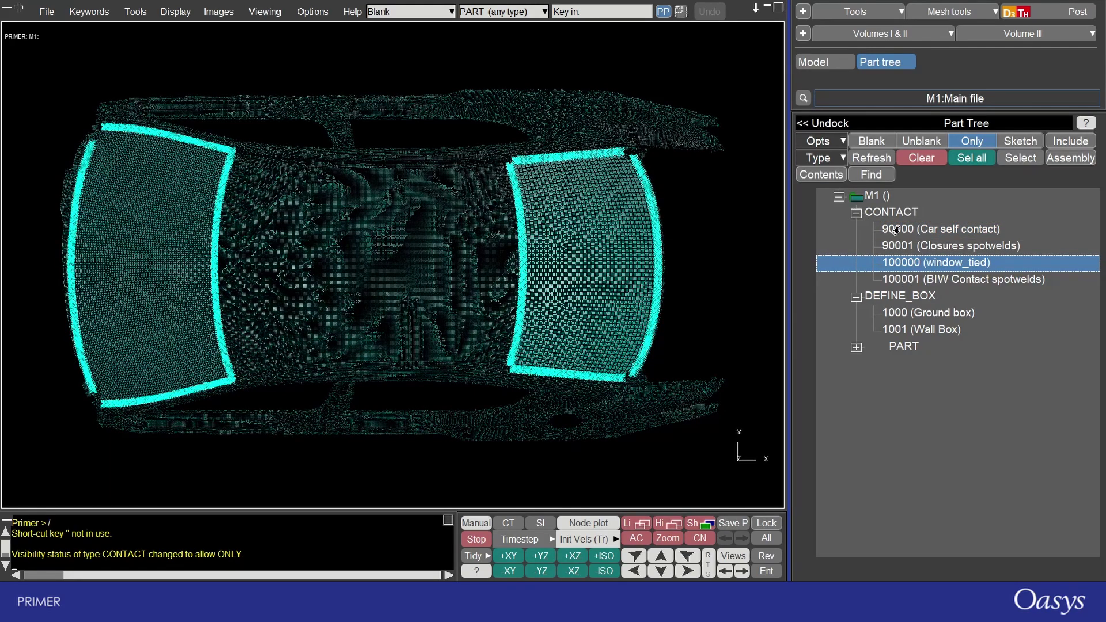
click(896, 232)
shift+click(896, 281)
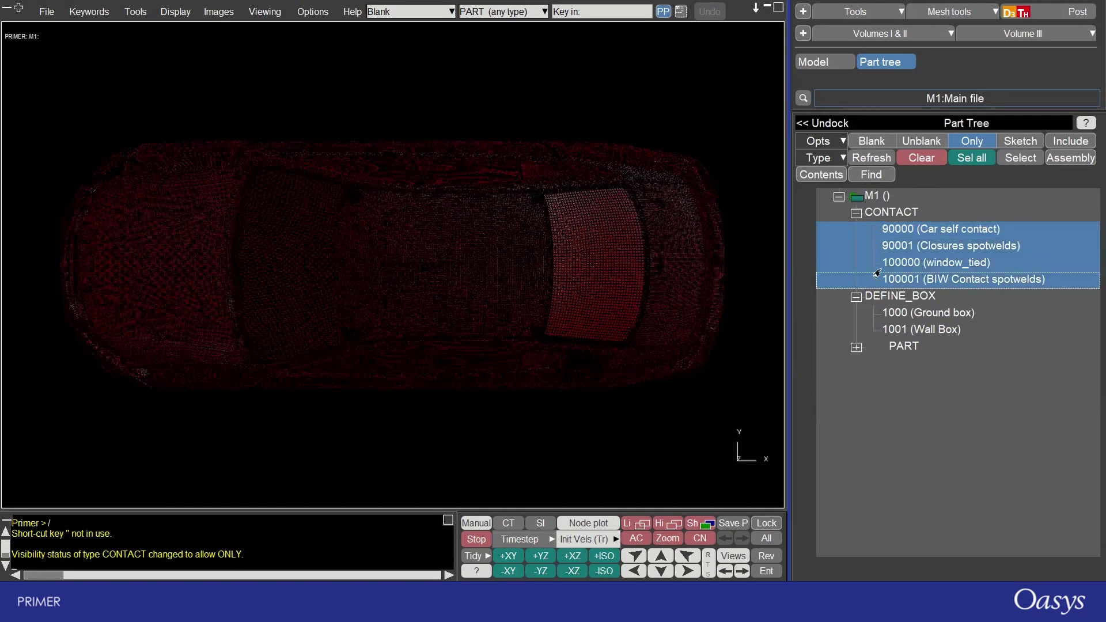
right_click(891, 228)
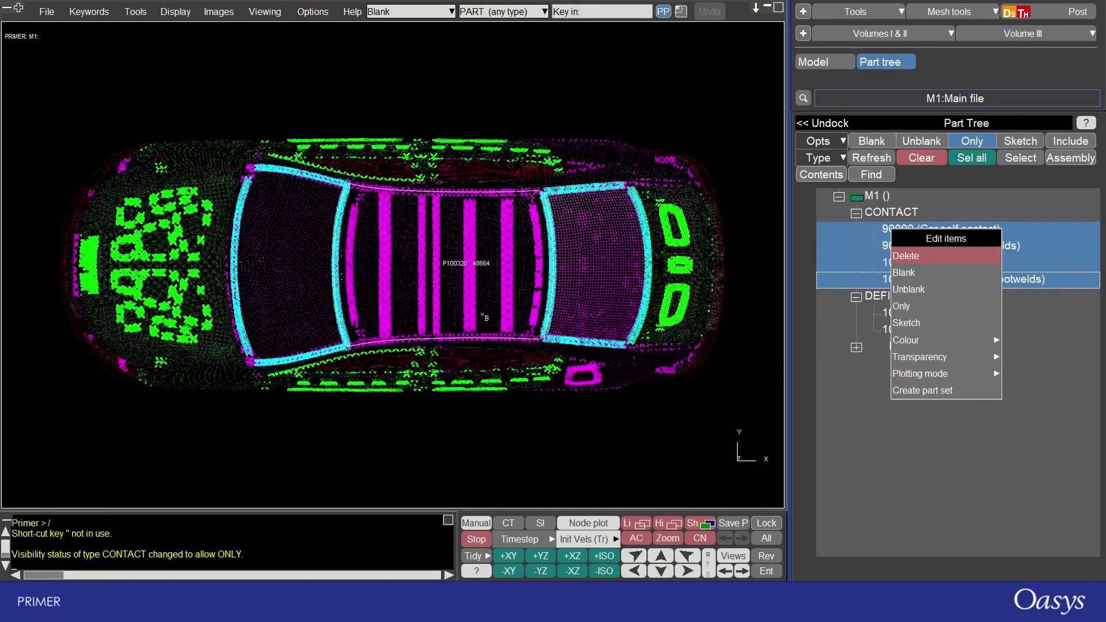
- Show the Ground box 1000 together with Wall Box 1001 at an oblique angle
drag(576, 260, 674, 98)
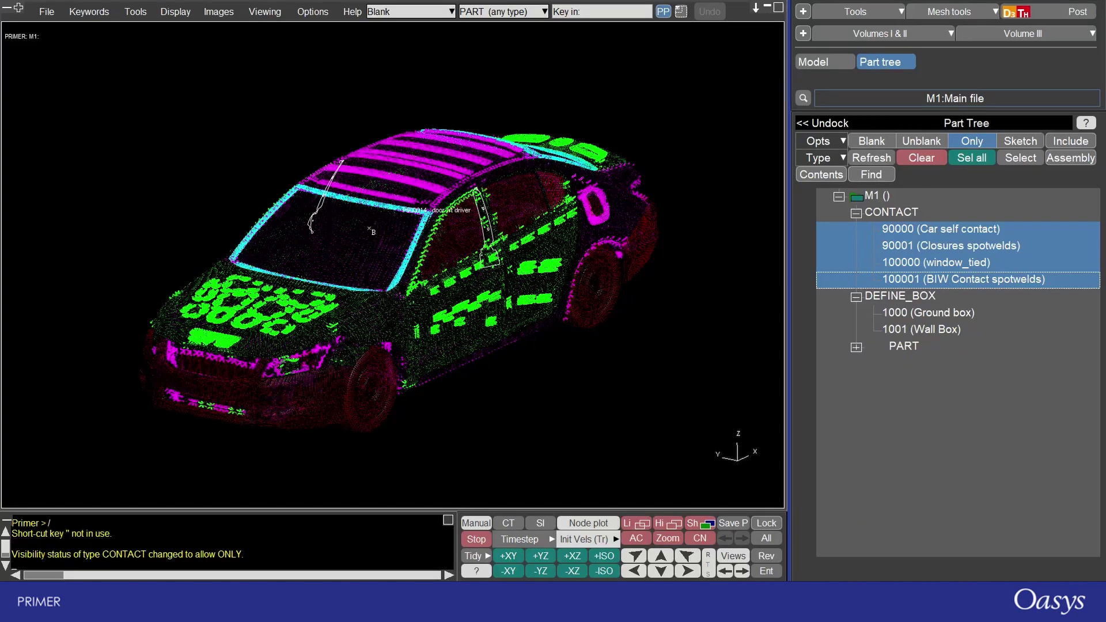
scroll(351, 259, up, 3)
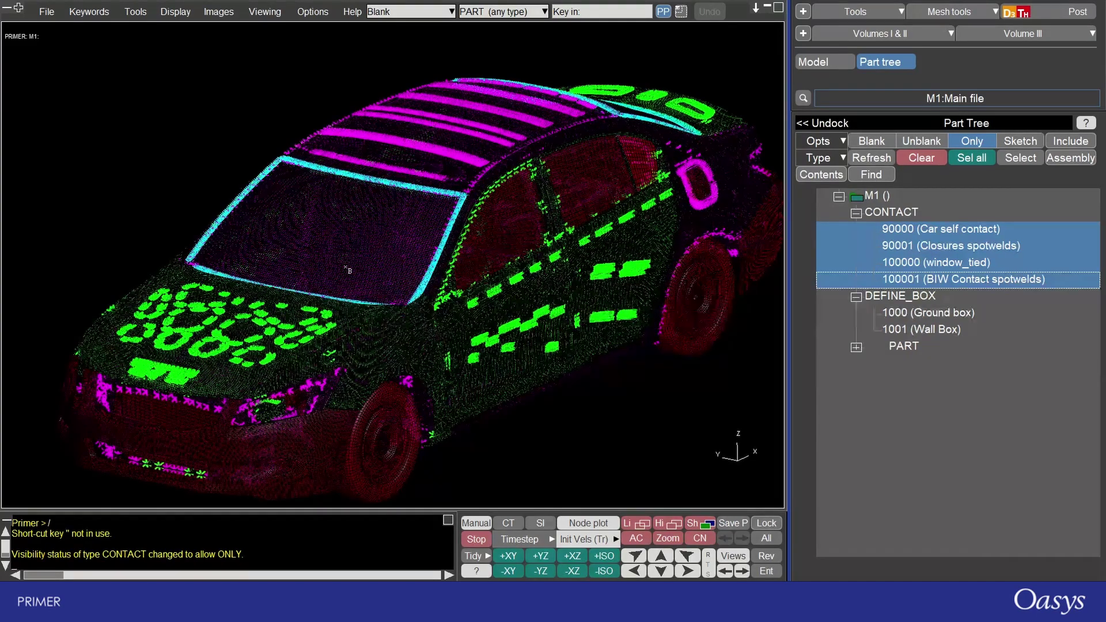
scroll(345, 269, down, 3)
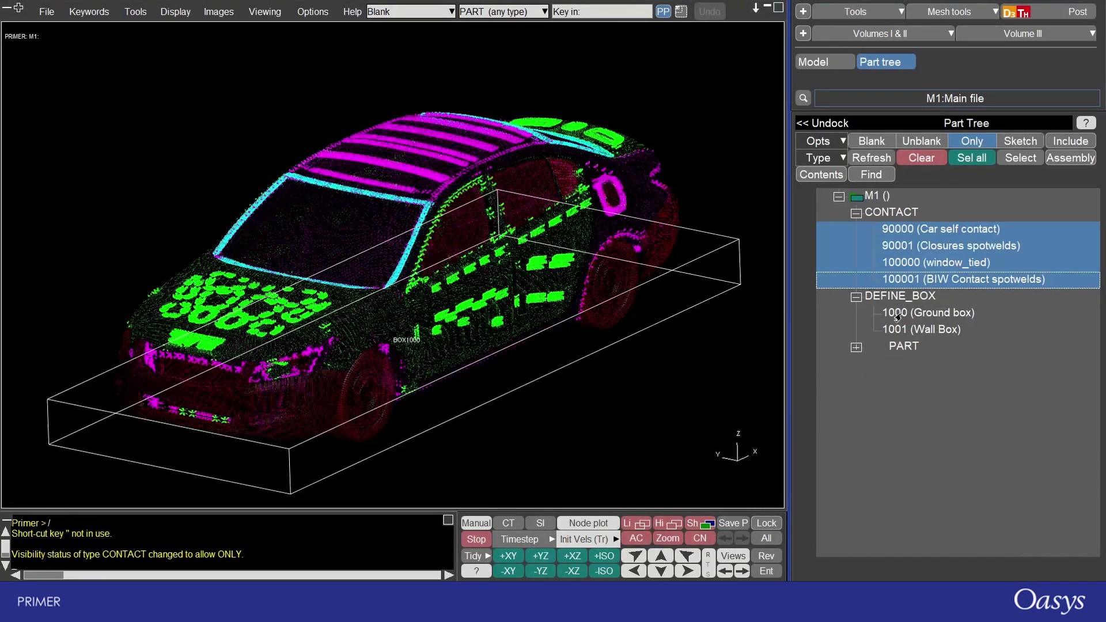
click(897, 314)
ctrl+click(899, 330)
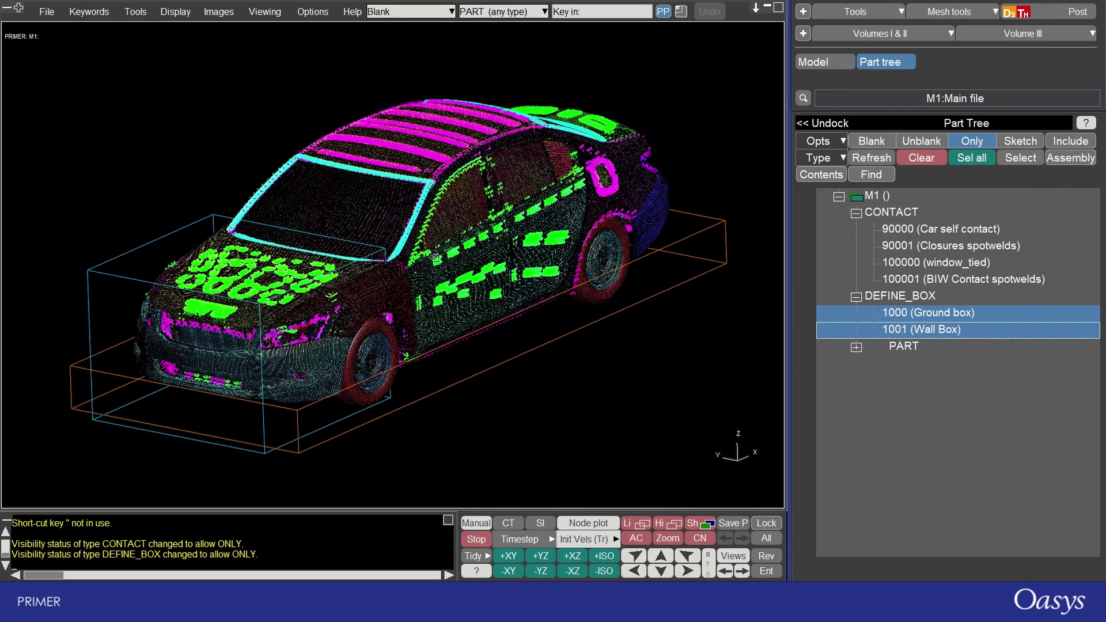
middle_drag(436, 257, 231, 247)
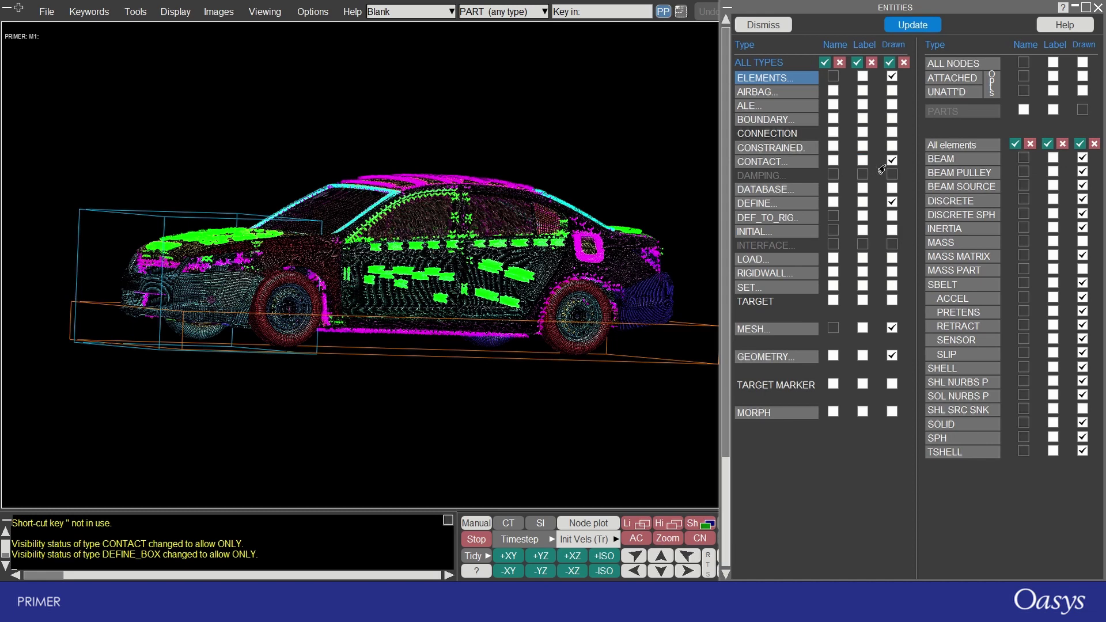
- Untick Drawn for CONTACT and DEFINE, apply the update and dismiss the Entities panel
click(892, 162)
click(892, 205)
click(917, 28)
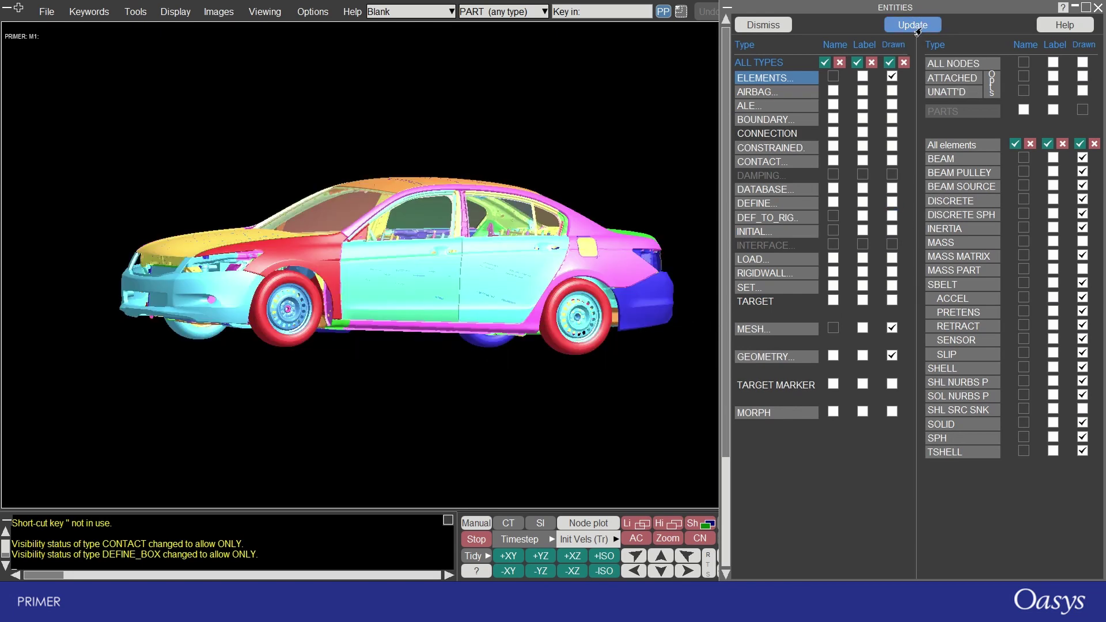
click(759, 27)
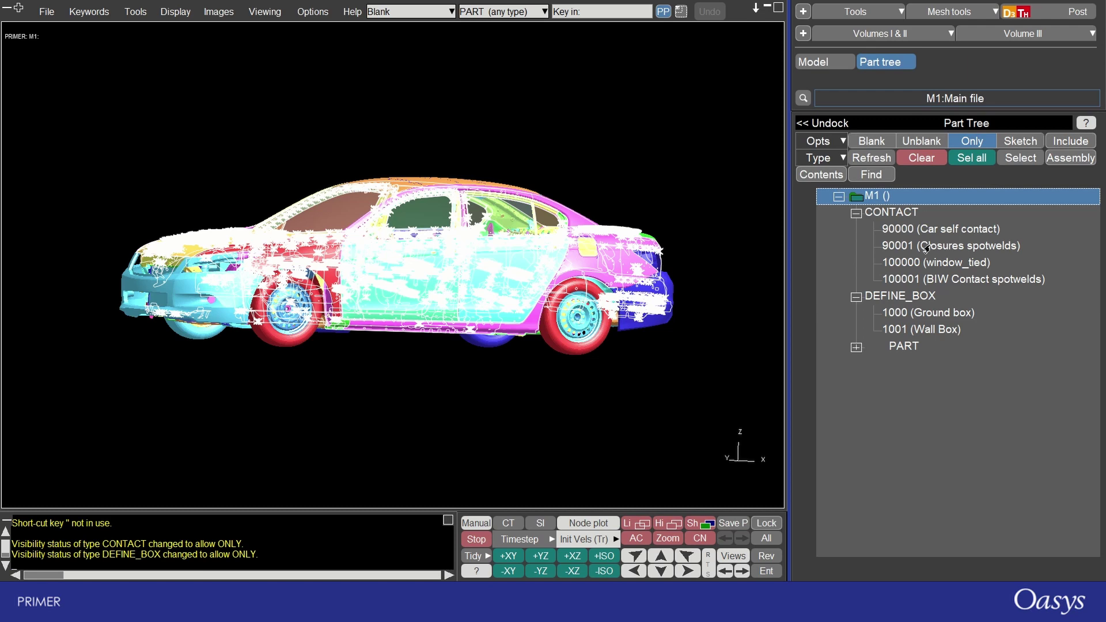
- Show keyword contents with counts, expand AIRBAG and CONSTRAINED, and isolate _EXTRA_NODES then _NODAL_RIGID_BODY
click(822, 175)
click(855, 213)
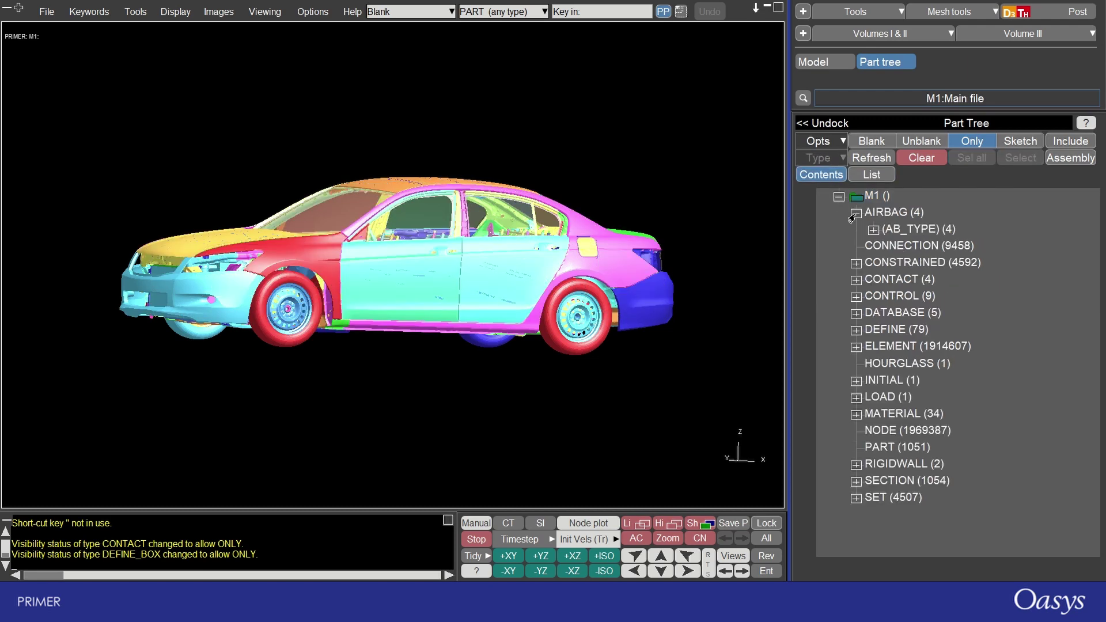
click(856, 264)
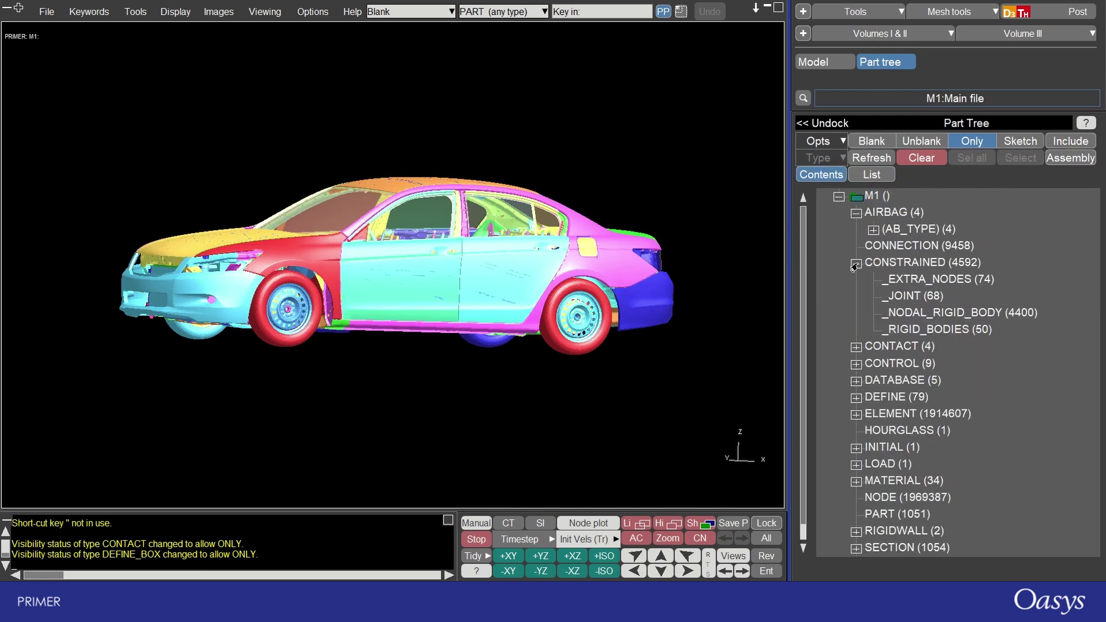
click(909, 280)
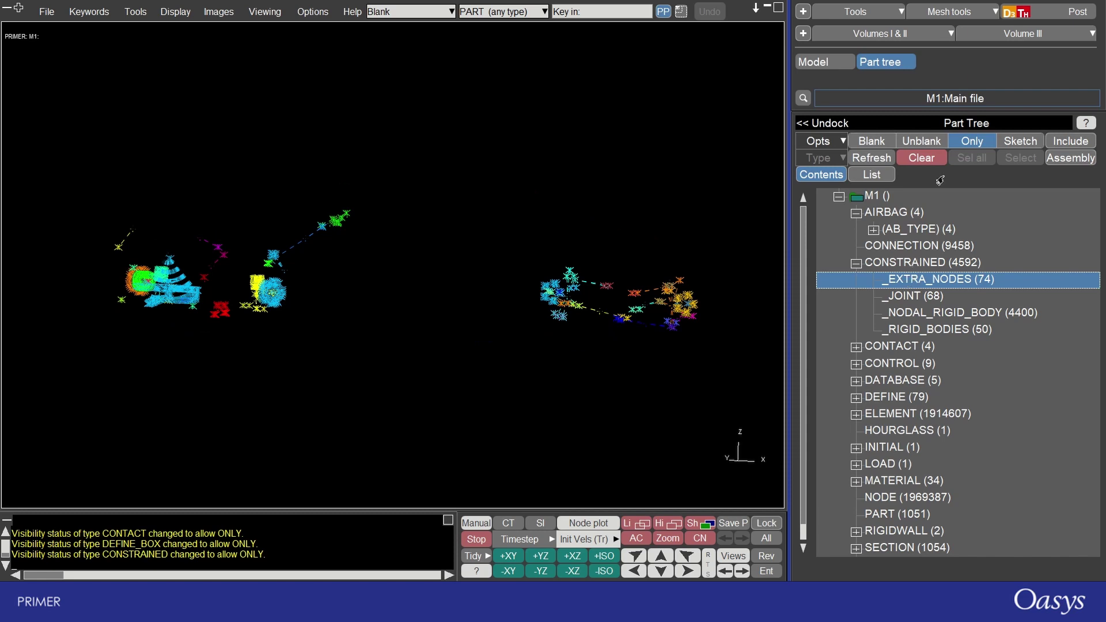
click(910, 315)
- Switch to Blank mode and hide the _JOINT, _EXTRA_NODES and _NODAL_RIGID_BODY constraints
click(871, 142)
click(904, 296)
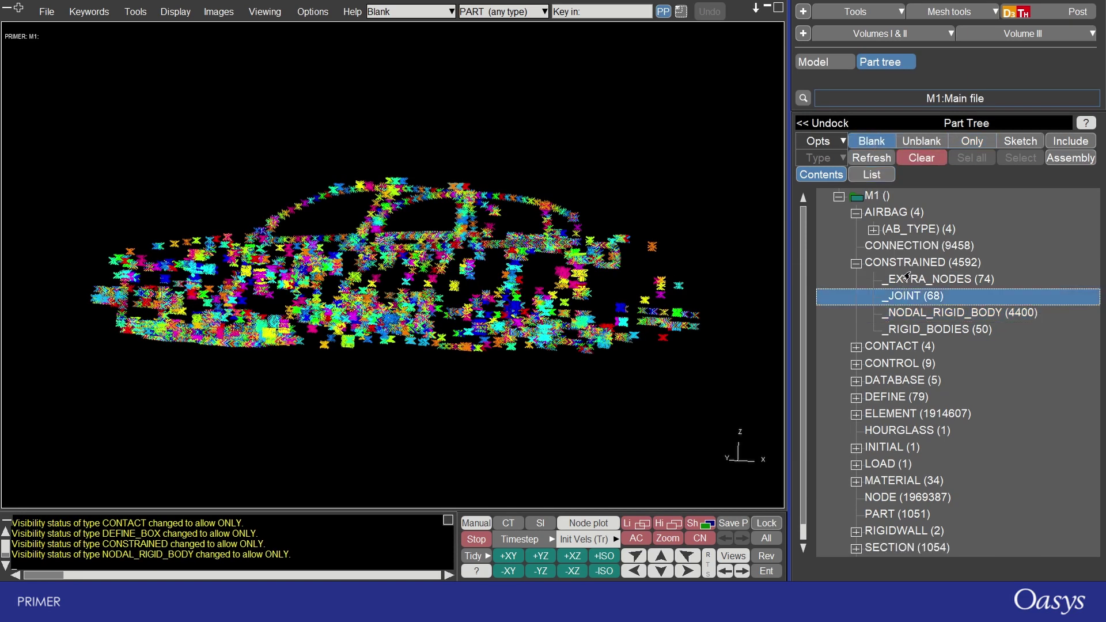
click(909, 278)
click(899, 313)
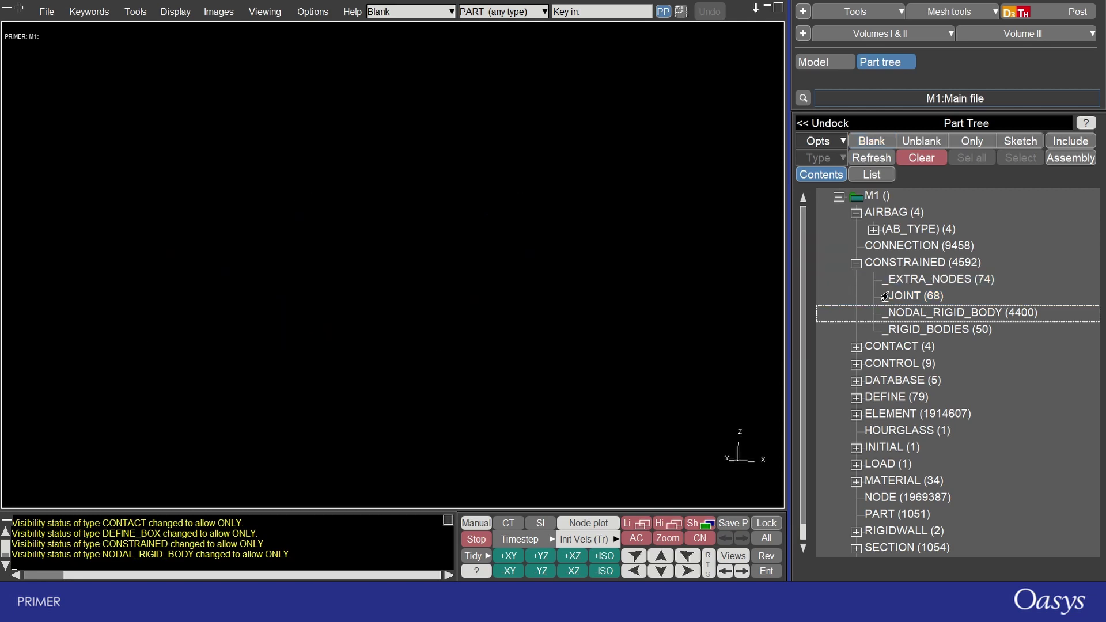
- Turn on List to show the individual _NODAL_RIGID_BODY entries
click(873, 178)
click(905, 316)
scroll(922, 464, down, 7)
- Open nodal rigid bodies 10000022 through 10000026 in the keyword editor
click(887, 465)
shift+click(873, 531)
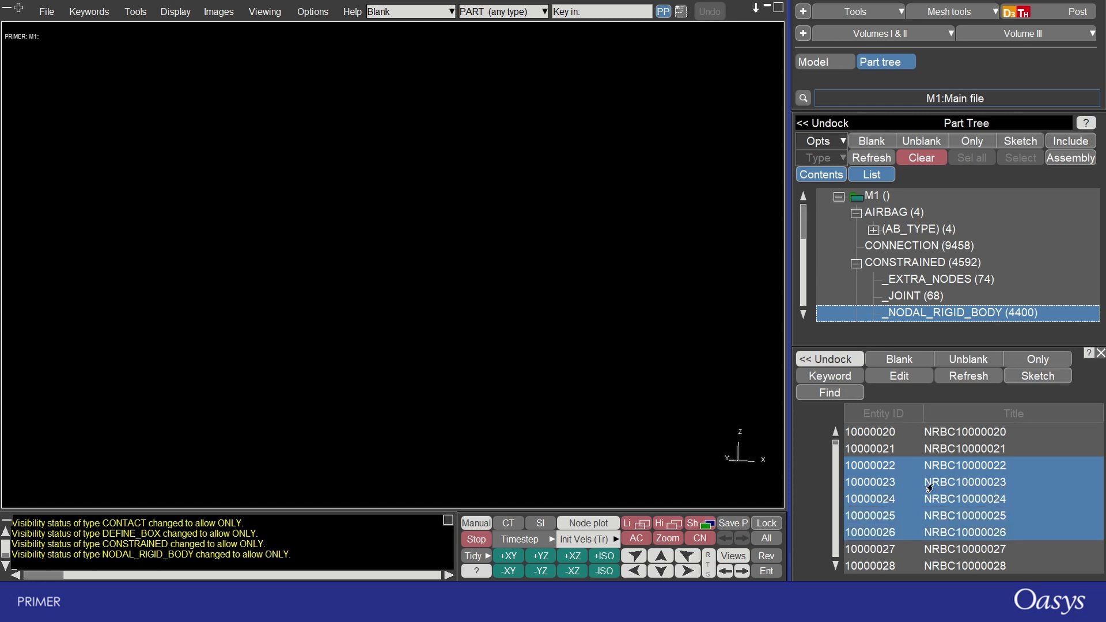
right_click(1056, 465)
click(1069, 471)
- Expand CONTROL and browse its _ACCURACY, _CONTACT, _ENERGY and _OUTPUT cards
scroll(879, 246, down, 4)
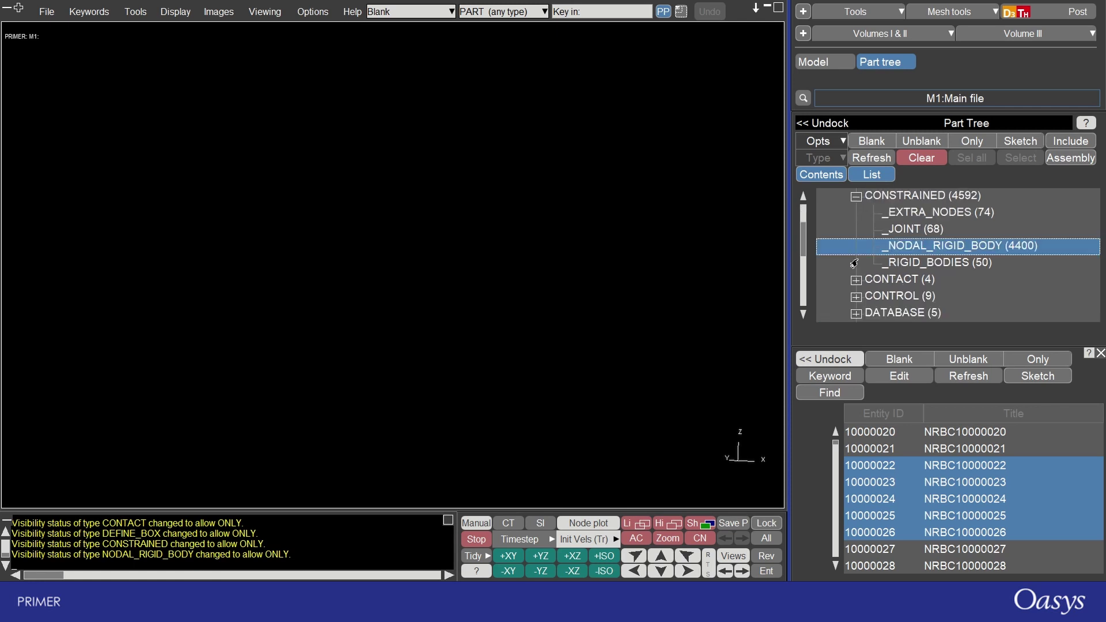
click(855, 233)
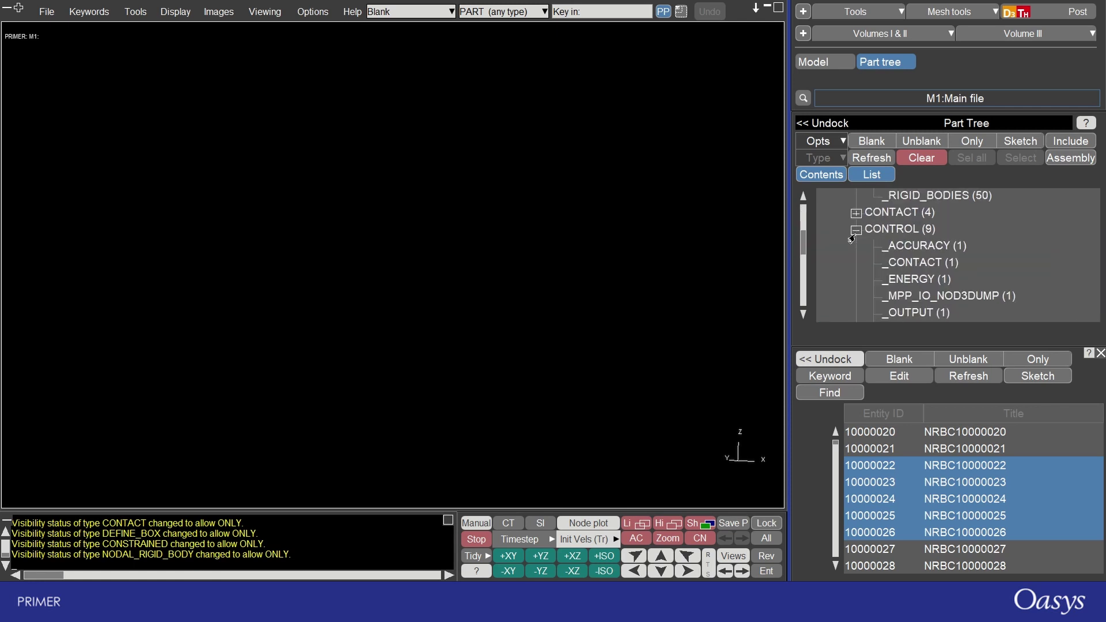
click(911, 249)
click(906, 266)
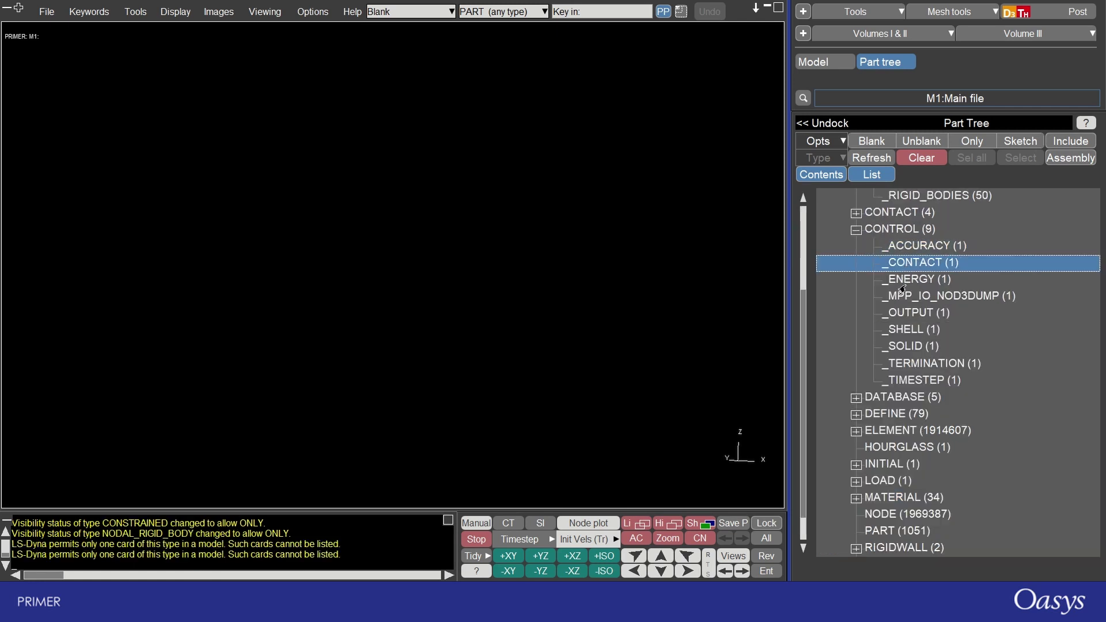
click(903, 283)
click(900, 315)
click(900, 280)
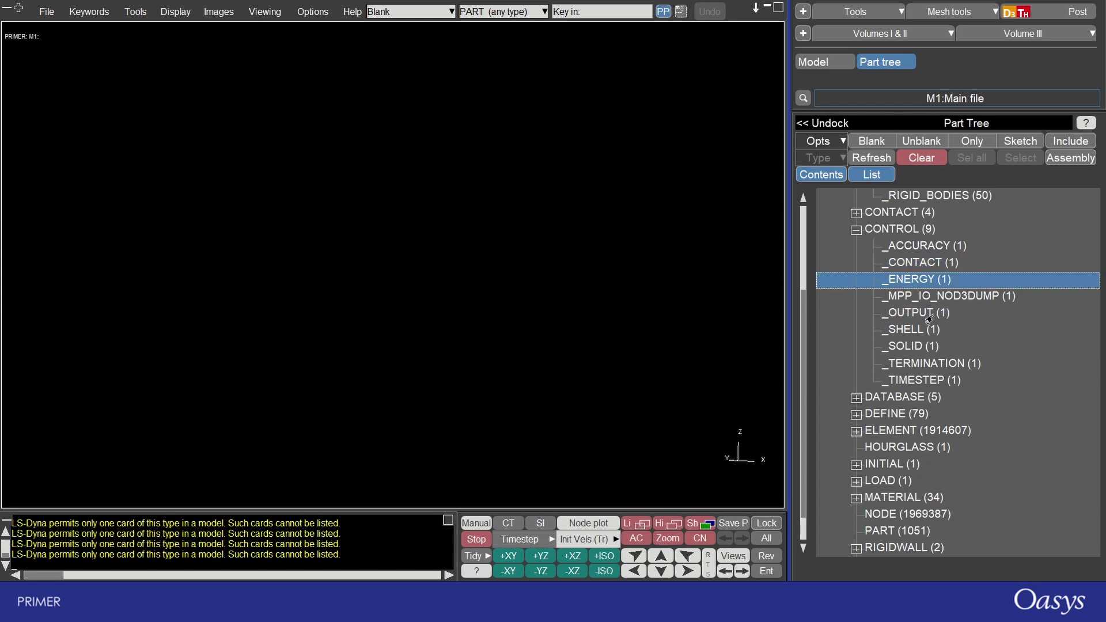
- Turn off List, toggle CONTACT, collapse CONTROL, expand ELEMENT, and select the M1 root
scroll(899, 259, up, 3)
click(861, 197)
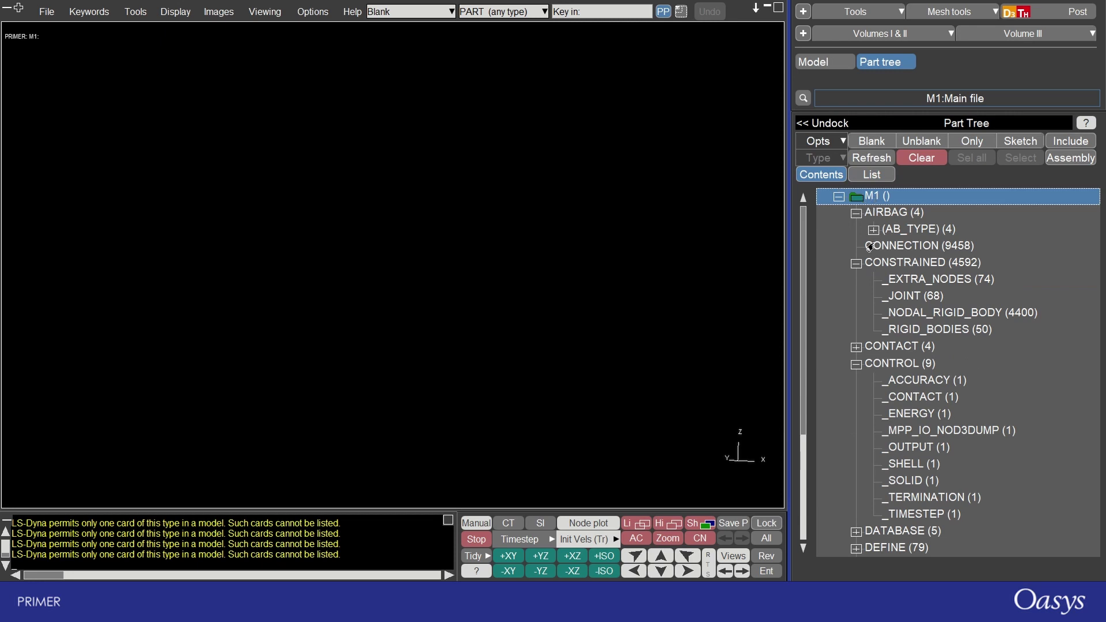
click(856, 347)
click(854, 349)
click(856, 365)
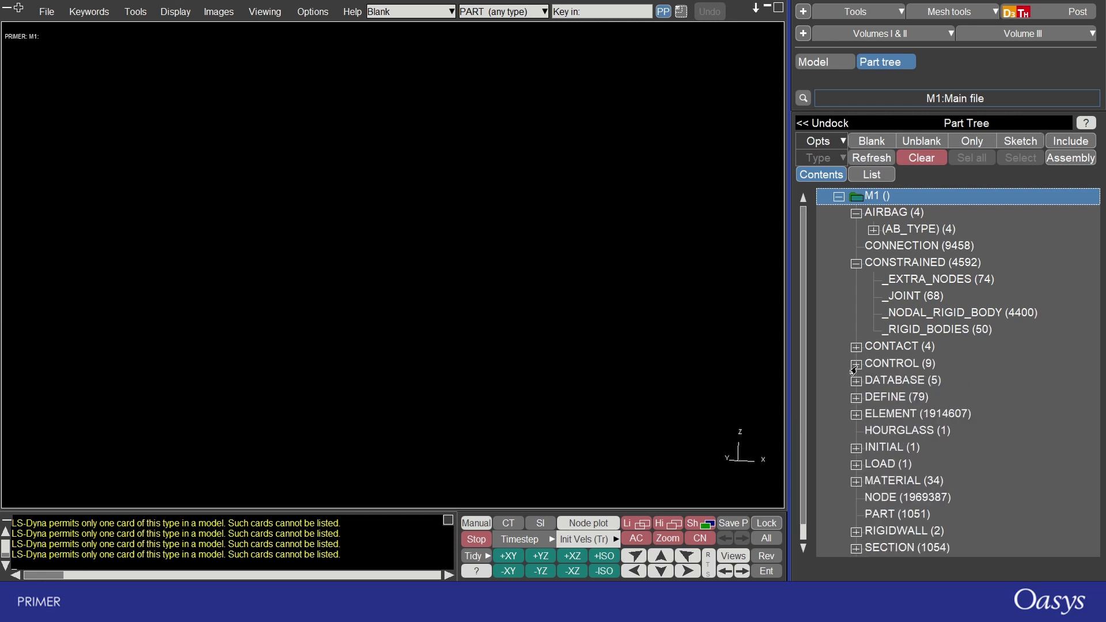
scroll(886, 345, down, 1)
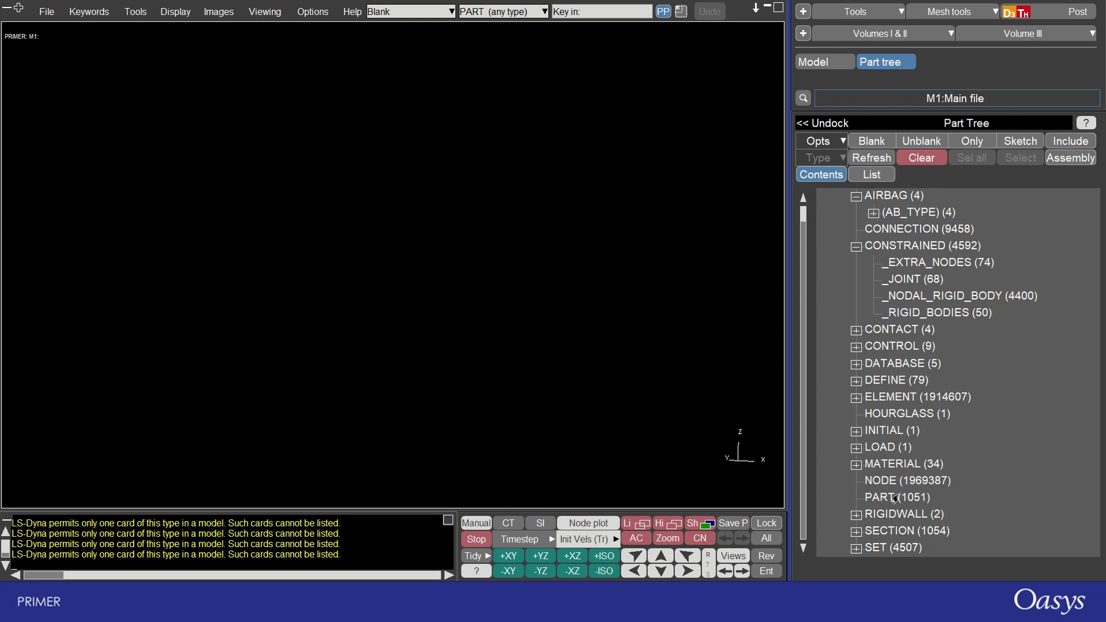
click(856, 397)
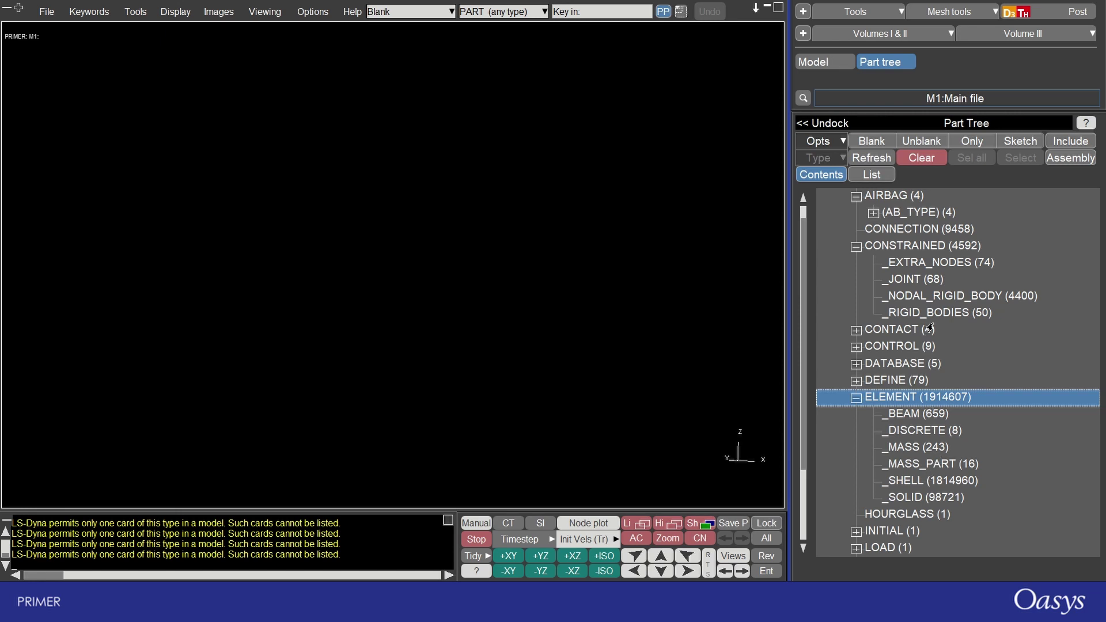
scroll(895, 202, up, 1)
click(895, 197)
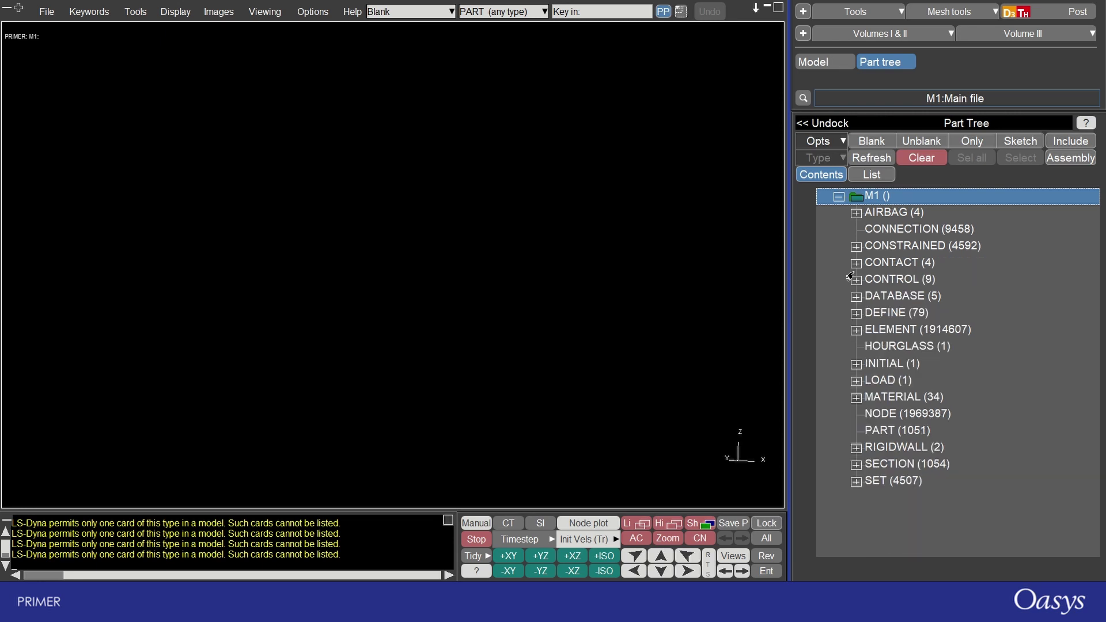
- Expand ELEMENT, open _BEAM (659) in the keyword editor, then close the editor
click(855, 331)
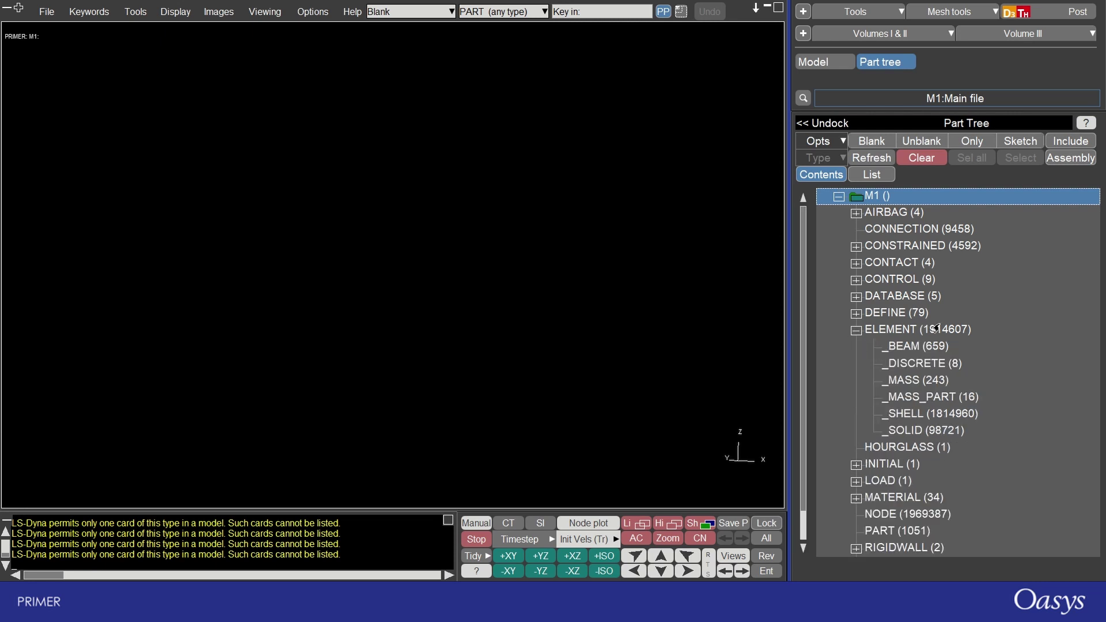
right_click(901, 350)
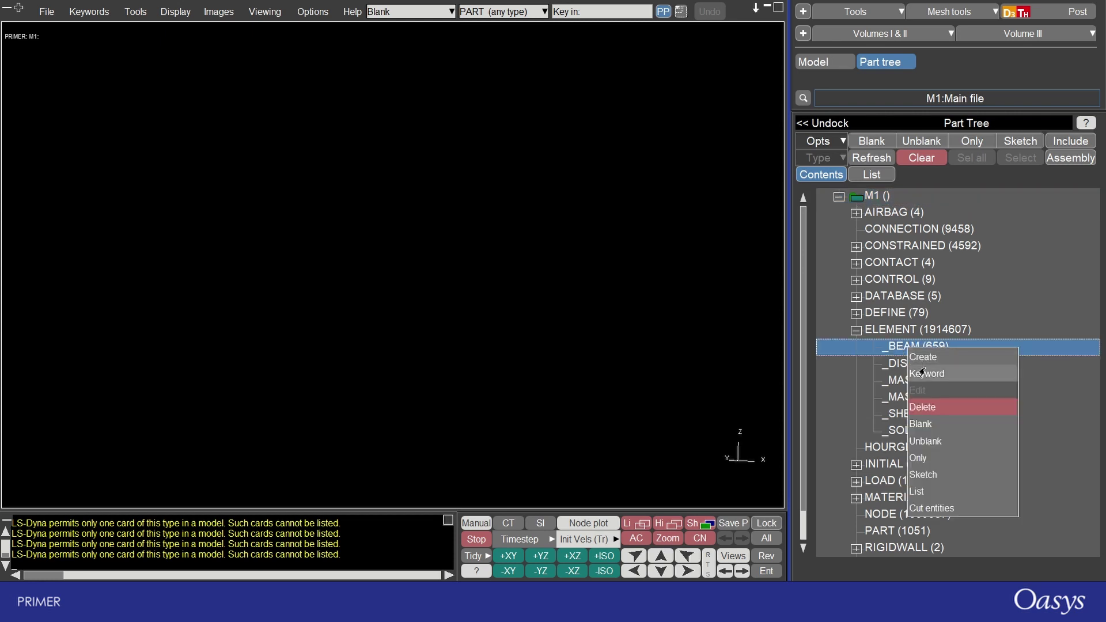
click(920, 381)
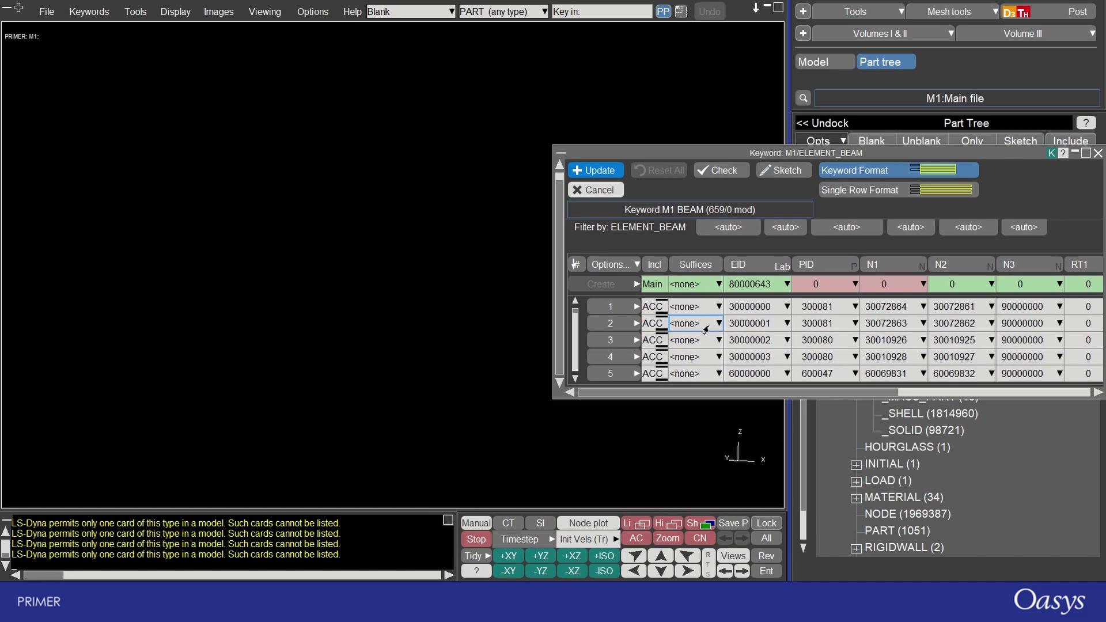
click(1076, 153)
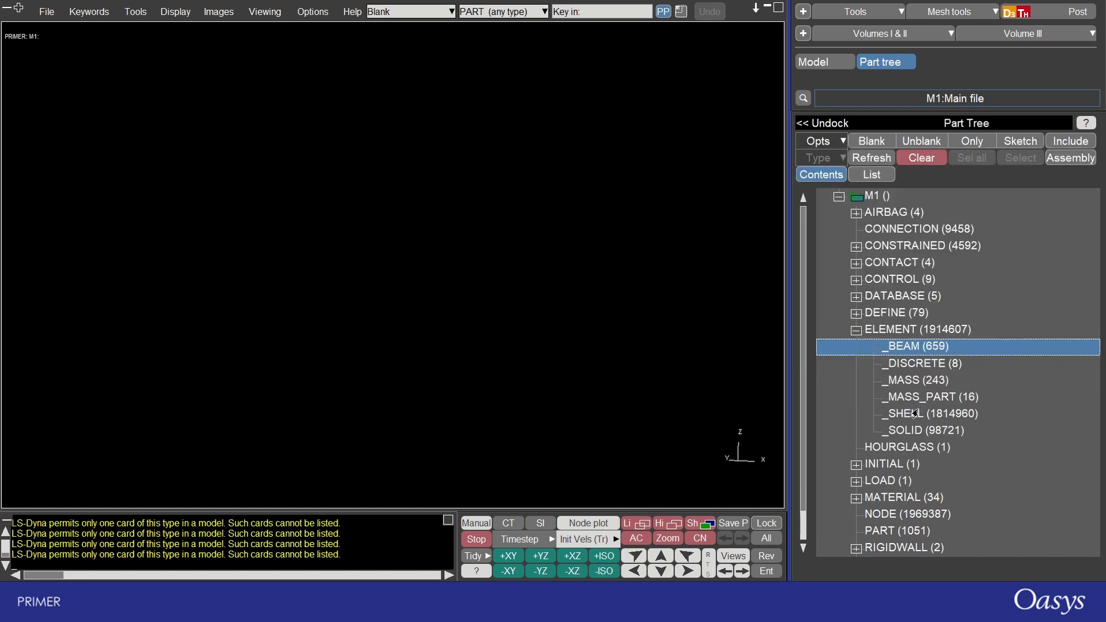
scroll(892, 331, down, 1)
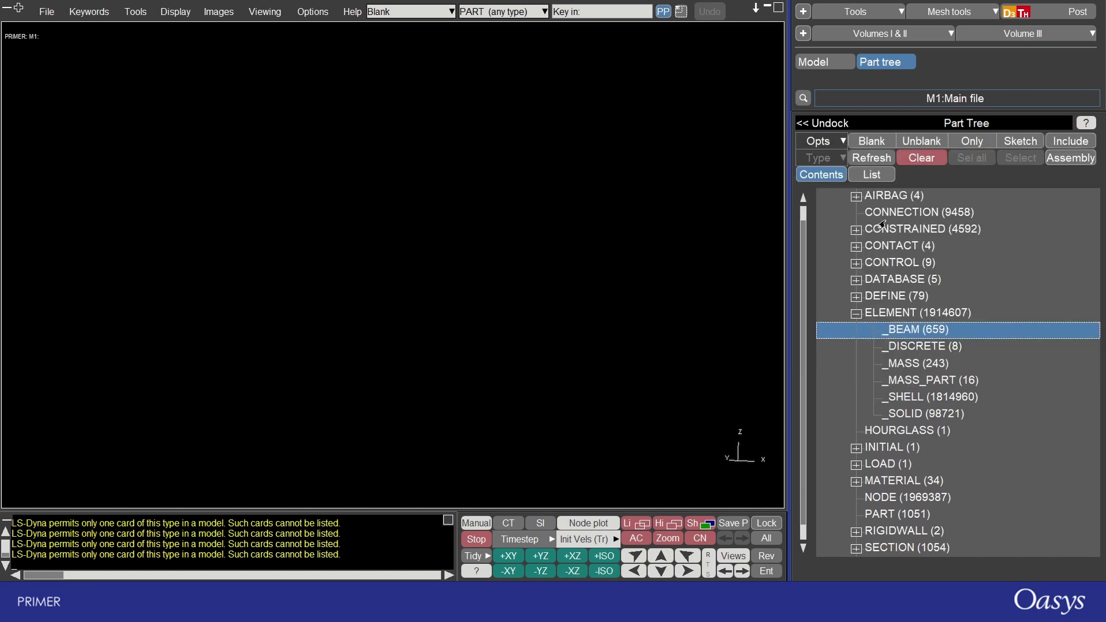
right_click(877, 216)
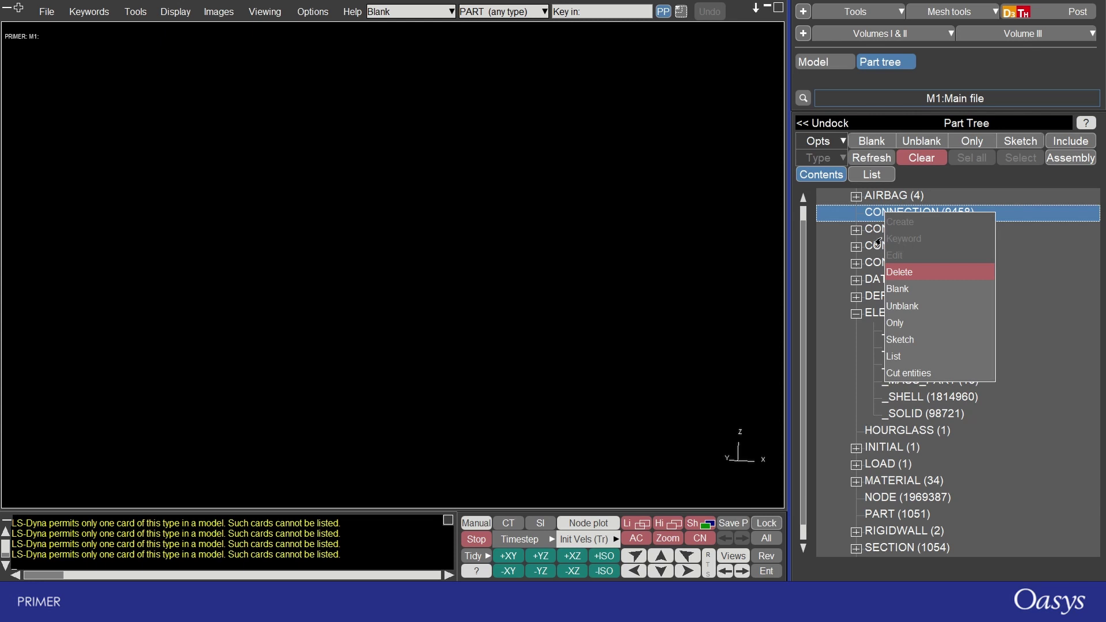
click(868, 219)
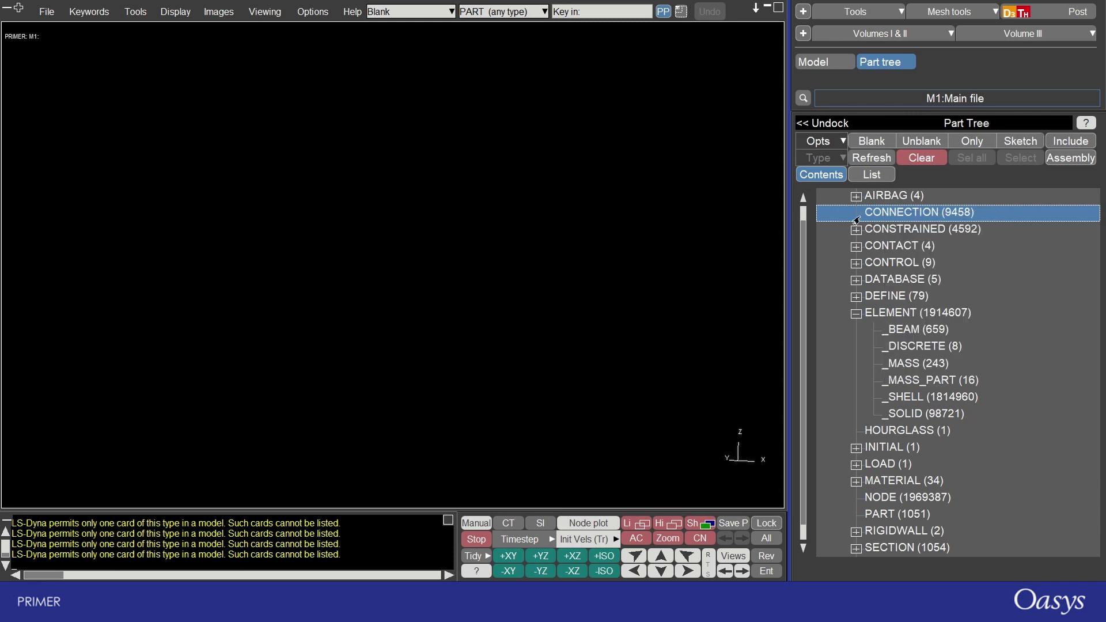
scroll(869, 213, up, 1)
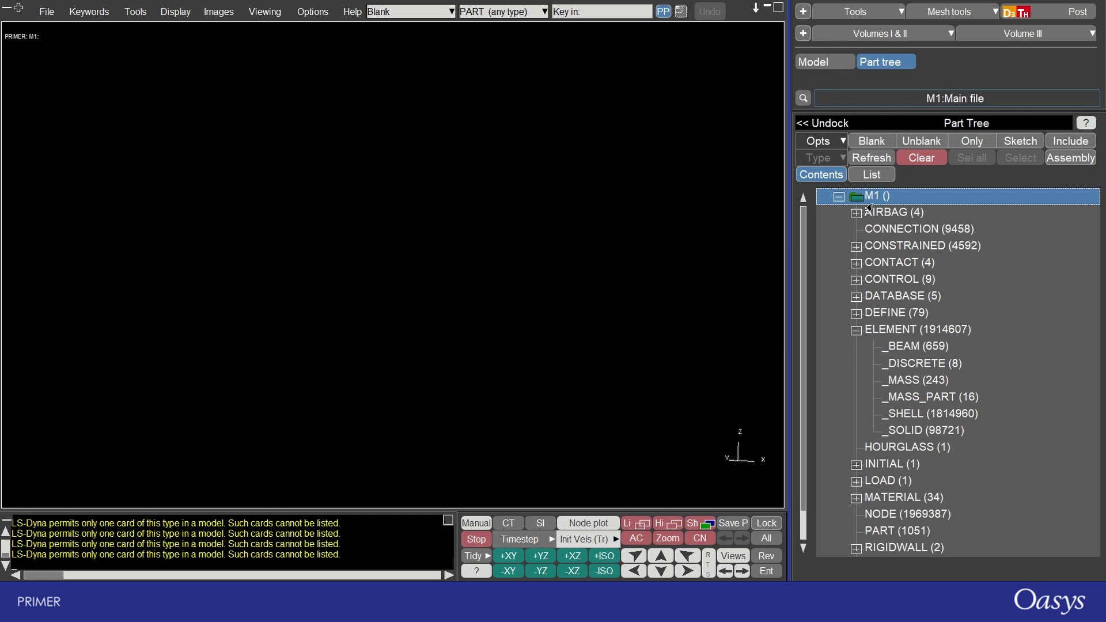